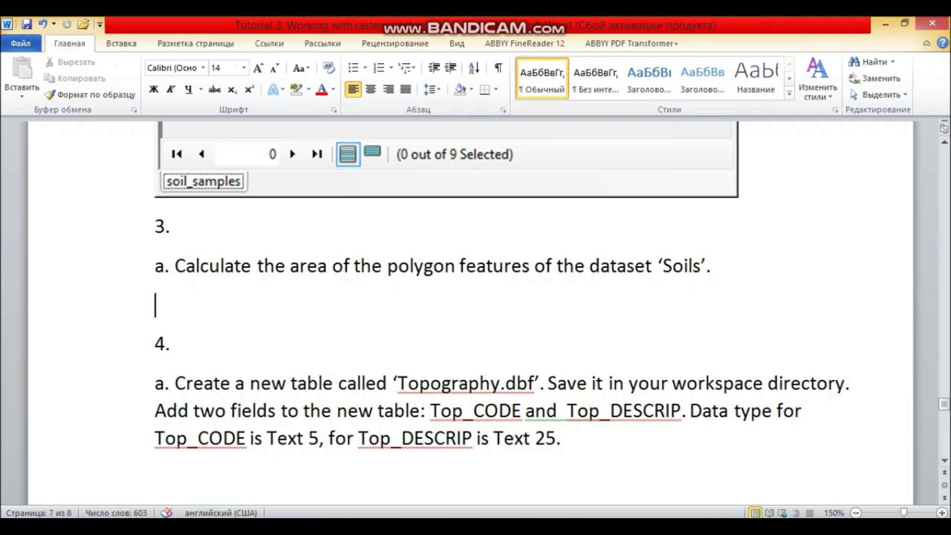
# Step: Change the dataset name in question 3a from 'Soils' to 'Soil_map'
pyautogui.click(693, 287)
pyautogui.click(700, 287)
pyautogui.press('BackSpace')
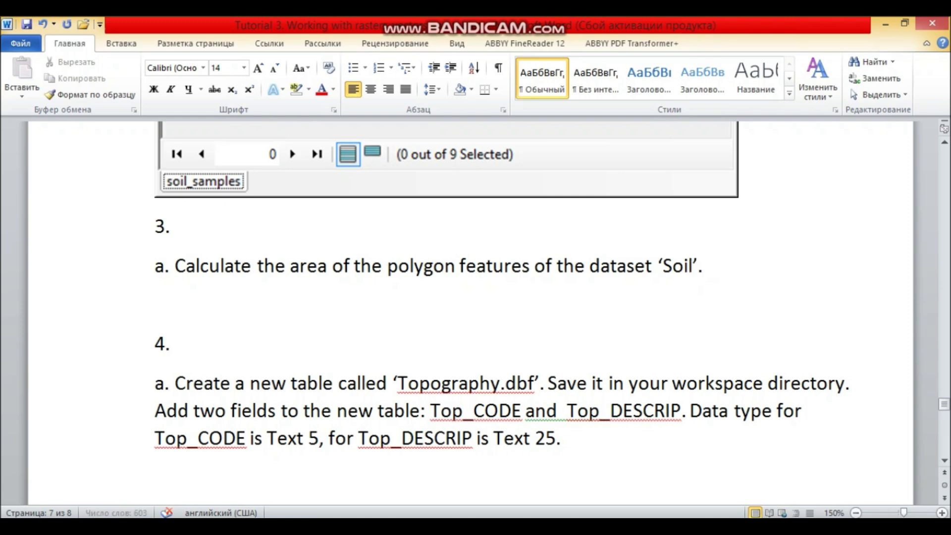
pyautogui.write('_,')
pyautogui.press('BackSpace')
pyautogui.write('map')
# Step: Switch to ArcMap, widen the soil_map attribute table and bring up the commands available for its Area column
pyautogui.hotkey('alt', 'Tab')
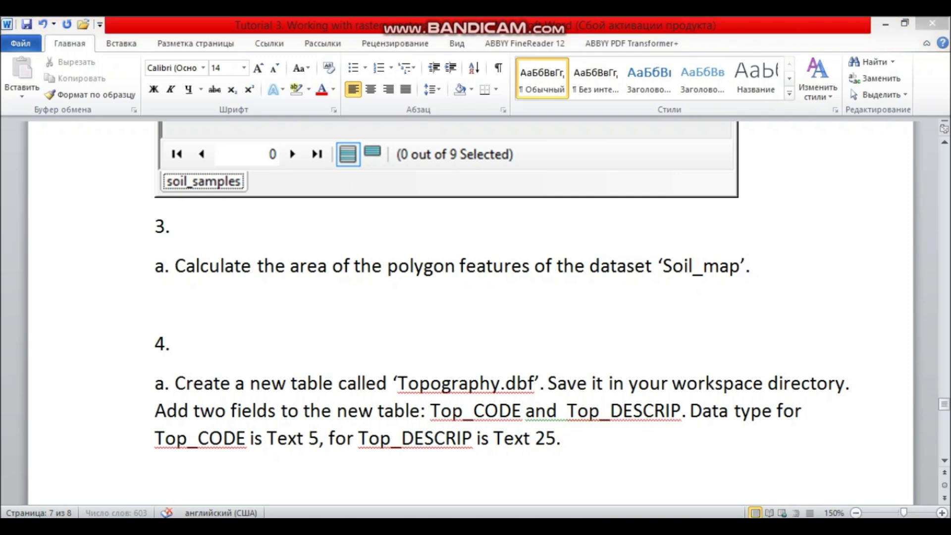
pyautogui.moveTo(589, 317); pyautogui.dragTo(584, 316)
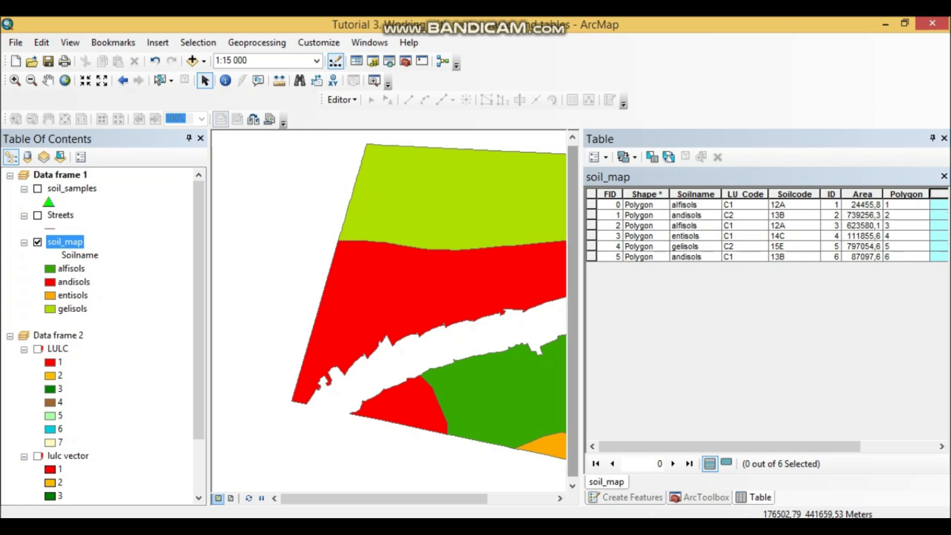
pyautogui.moveTo(582, 317); pyautogui.dragTo(415, 317)
pyautogui.rightClick(704, 194)
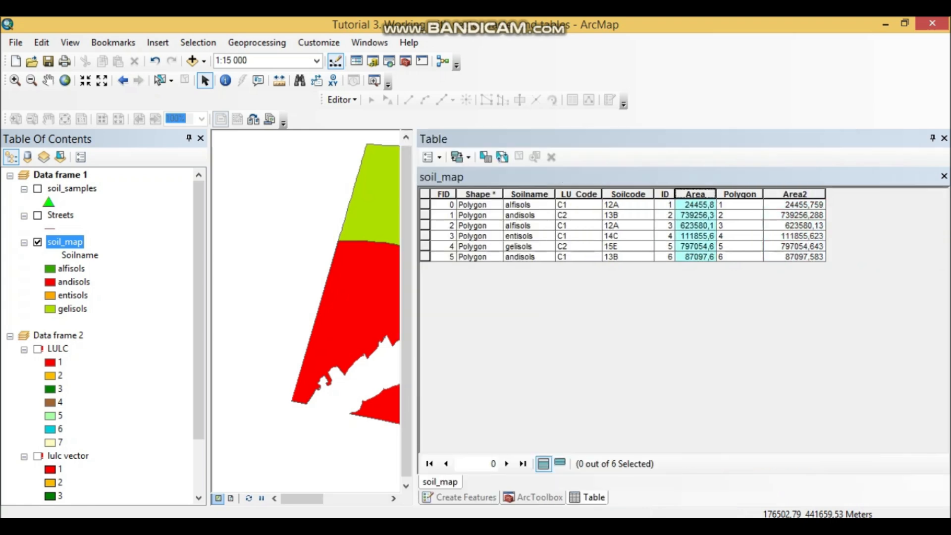
pyautogui.click(752, 363)
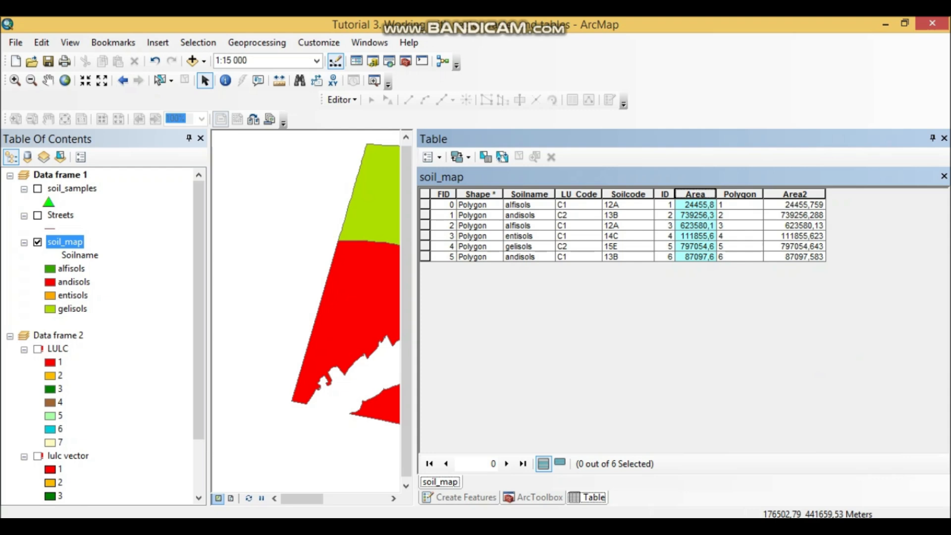
pyautogui.moveTo(414, 317); pyautogui.dragTo(891, 317)
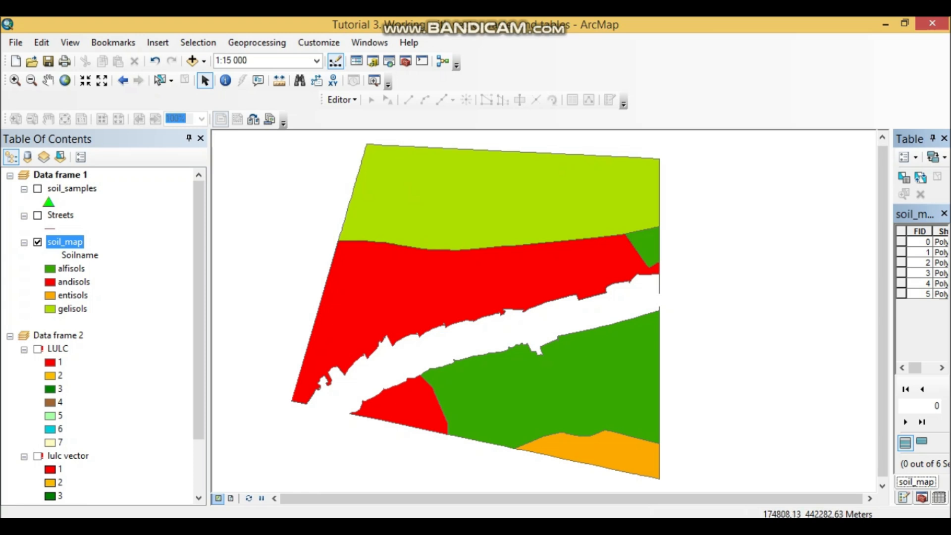
pyautogui.click(342, 99)
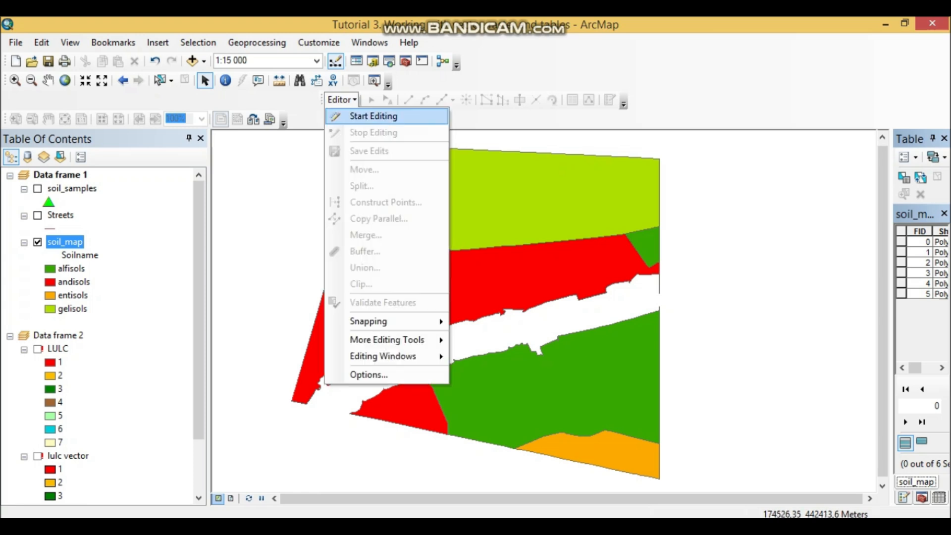
pyautogui.click(376, 115)
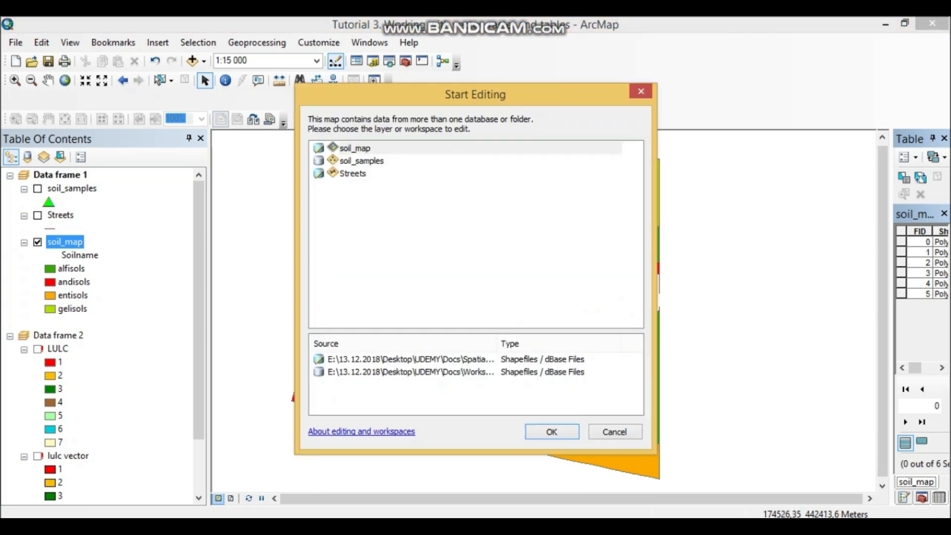
pyautogui.click(551, 431)
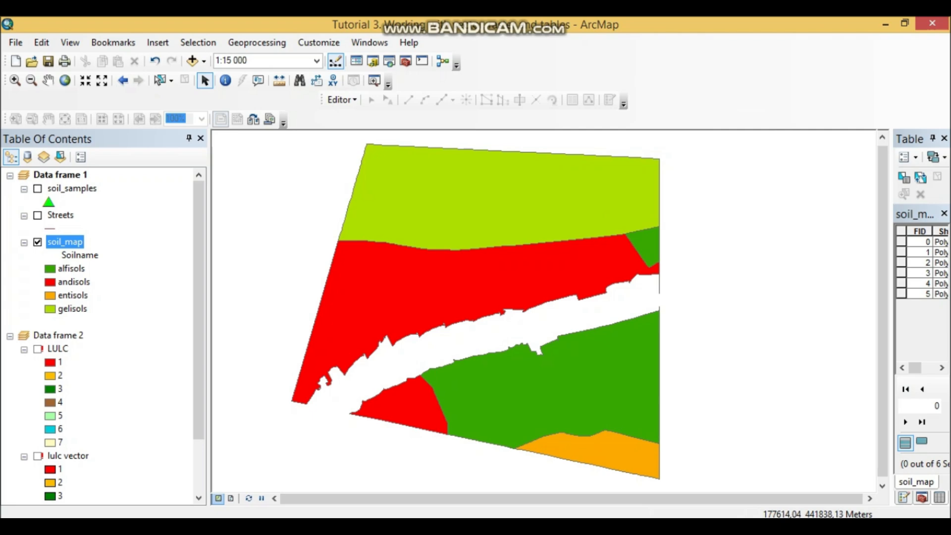
# Step: Examine the Shape and Area columns of the soil_map attribute table
pyautogui.moveTo(891, 297); pyautogui.dragTo(653, 297)
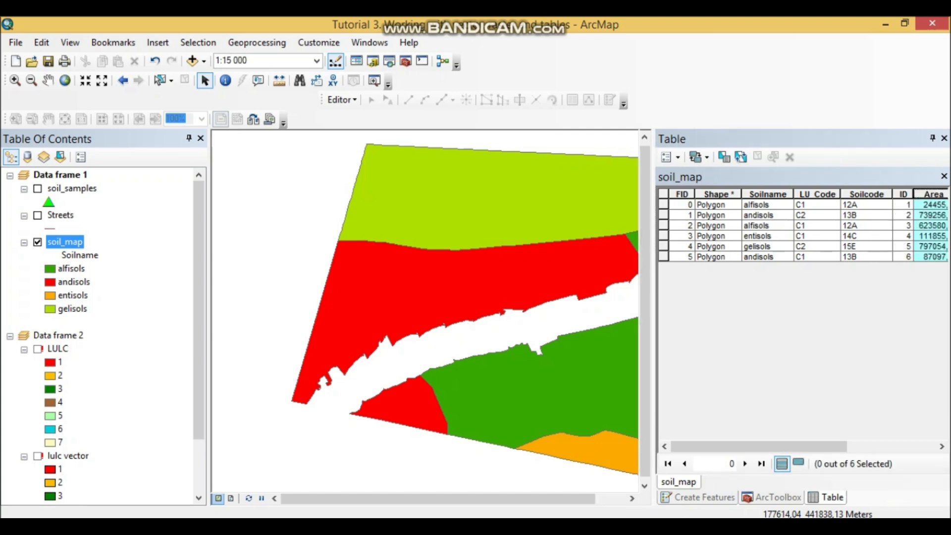
pyautogui.click(682, 194)
pyautogui.click(717, 194)
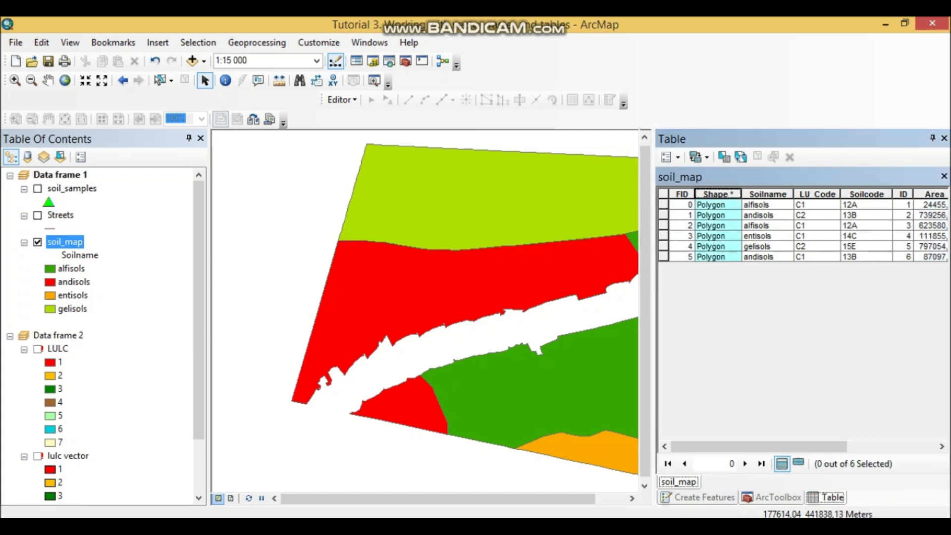
pyautogui.moveTo(653, 297); pyautogui.dragTo(557, 297)
pyautogui.click(838, 194)
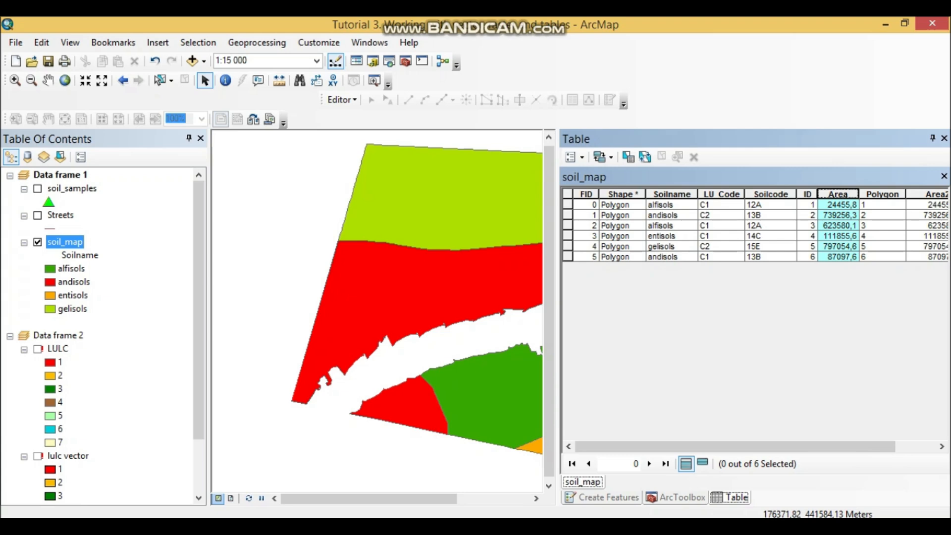
pyautogui.moveTo(558, 297); pyautogui.dragTo(738, 297)
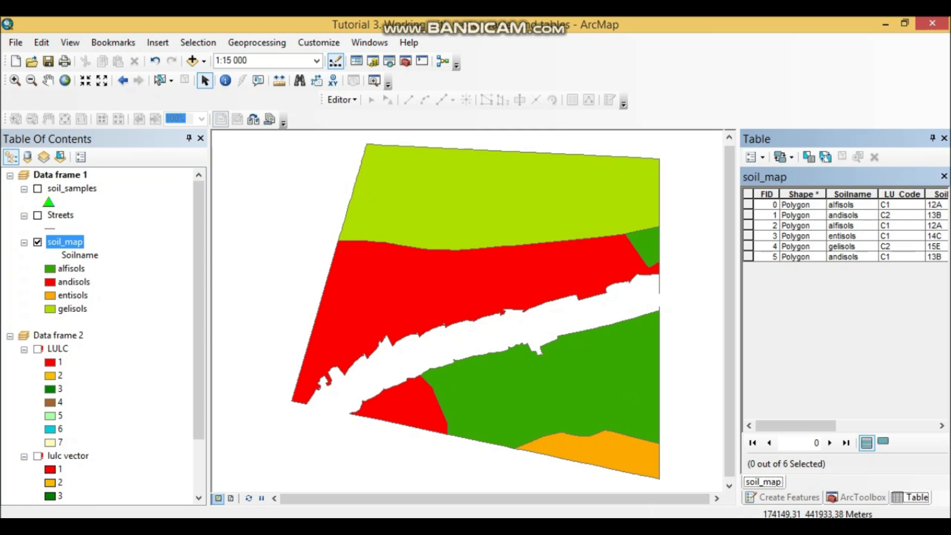
# Step: Paste a screenshot of the soil_map attribute table, with its Area2 column selected, below question 3a in the Word document
pyautogui.hotkey('alt', 'Tab')
pyautogui.click(155, 305)
pyautogui.hotkey('alt', 'Tab')
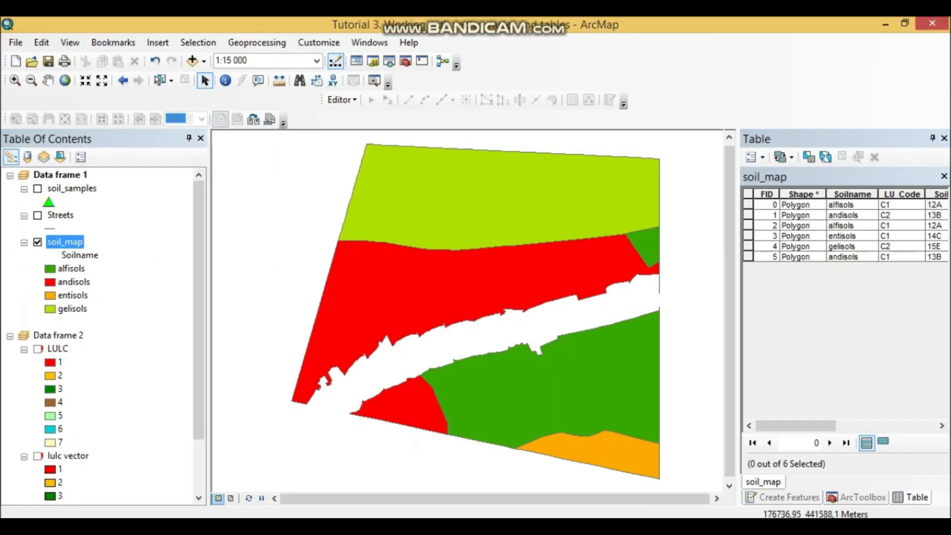
pyautogui.moveTo(738, 303); pyautogui.dragTo(541, 303)
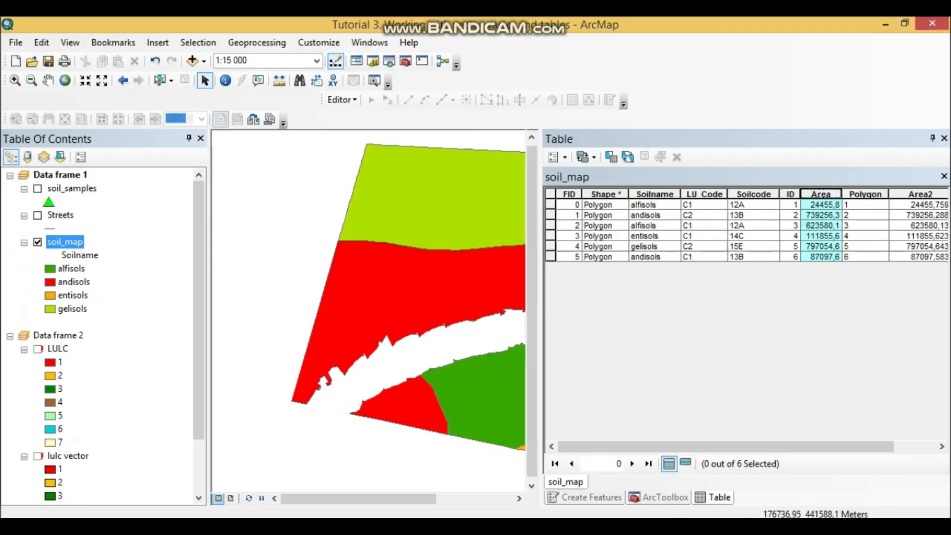
pyautogui.click(919, 194)
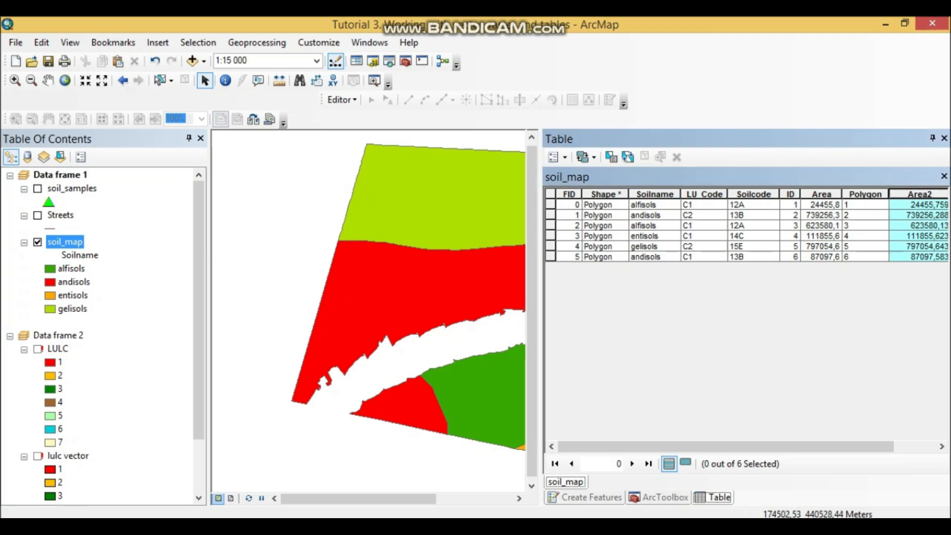
pyautogui.hotkey('alt', 'Tab')
pyautogui.hotkey('ctrl', 'v')
pyautogui.click(501, 294)
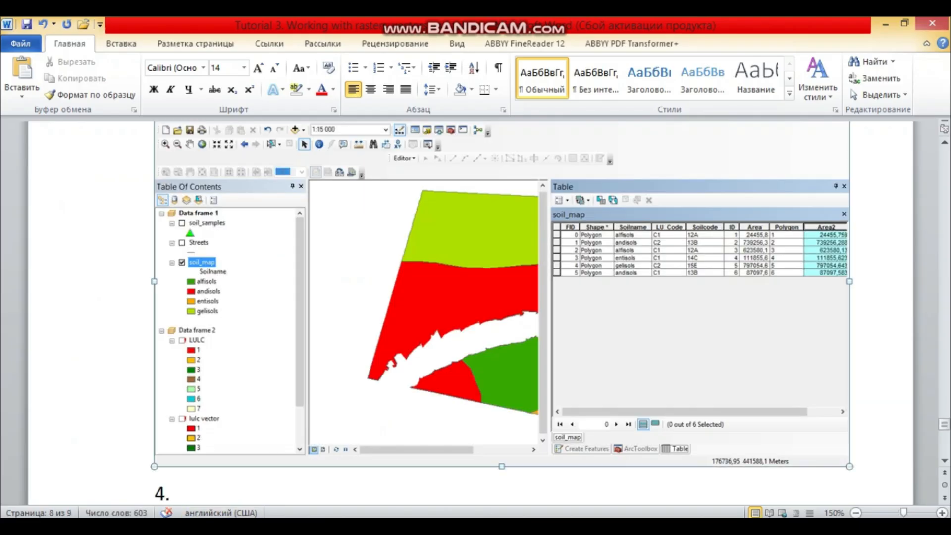
# Step: Place the cursor on the empty line below task 4a in Word, and close the attribute table in ArcMap
pyautogui.scroll(-6, 501, 294)
pyautogui.click(156, 306)
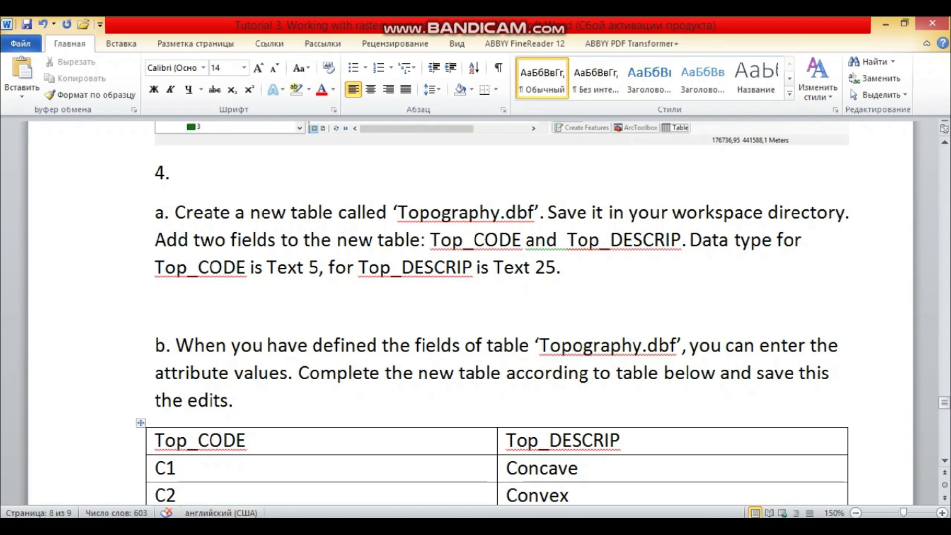
pyautogui.hotkey('alt', 'Tab')
pyautogui.click(944, 138)
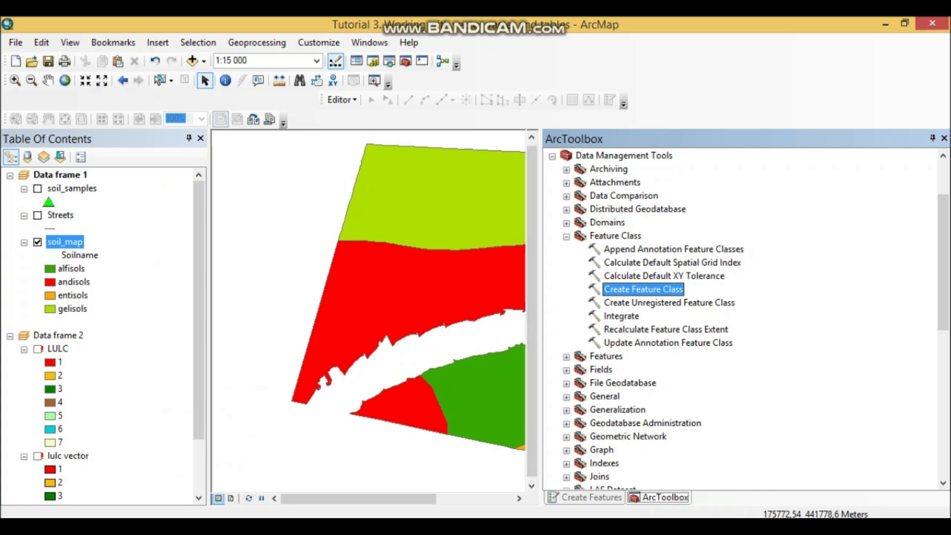
pyautogui.moveTo(541, 317); pyautogui.dragTo(717, 317)
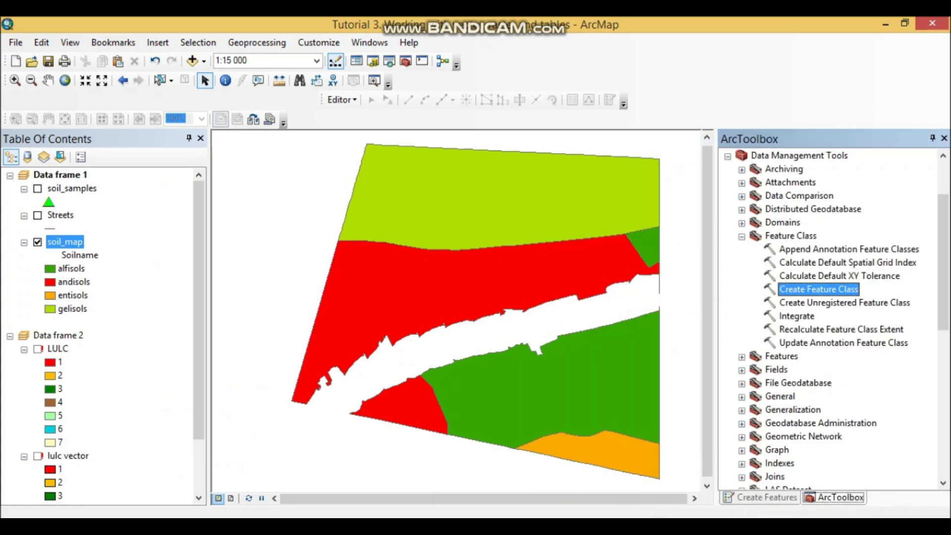
# Step: Collapse the Feature Class toolset and open the Create Table tool from the Table toolset of Data Management Tools
pyautogui.click(742, 236)
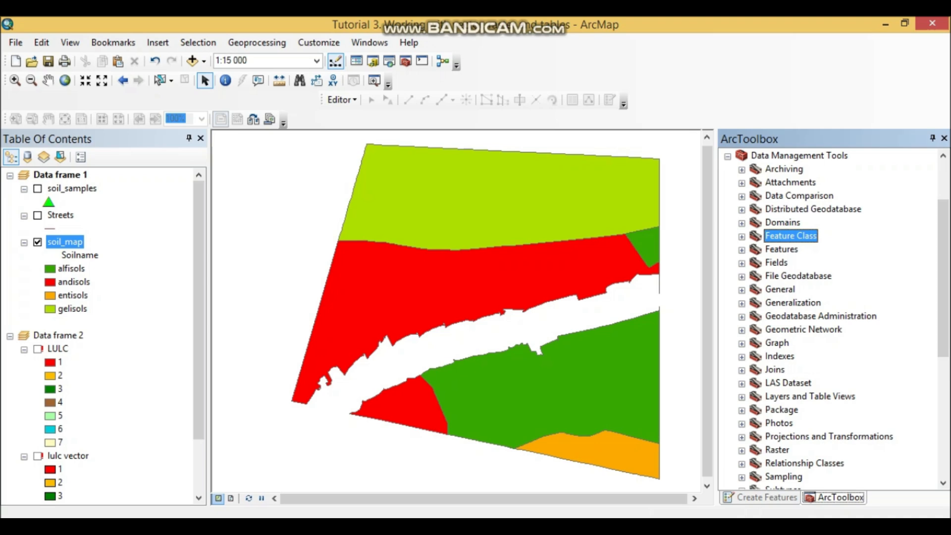
pyautogui.scroll(-2, 832, 317)
pyautogui.scroll(1, 831, 317)
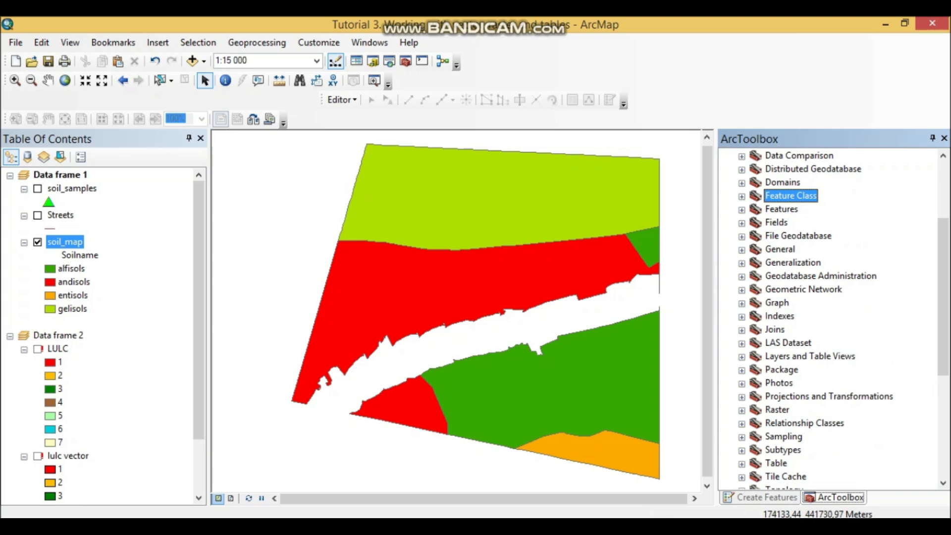
pyautogui.scroll(-3, 831, 317)
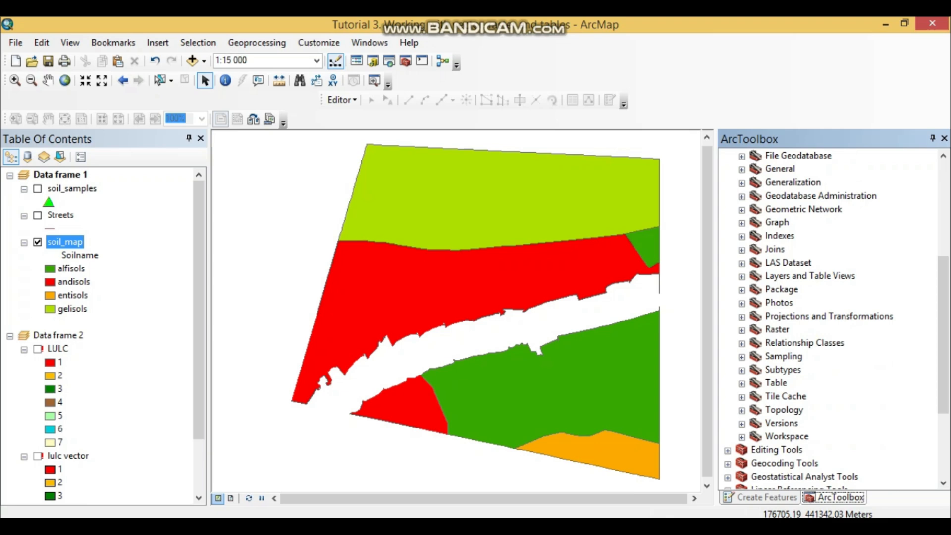
pyautogui.scroll(5, 832, 317)
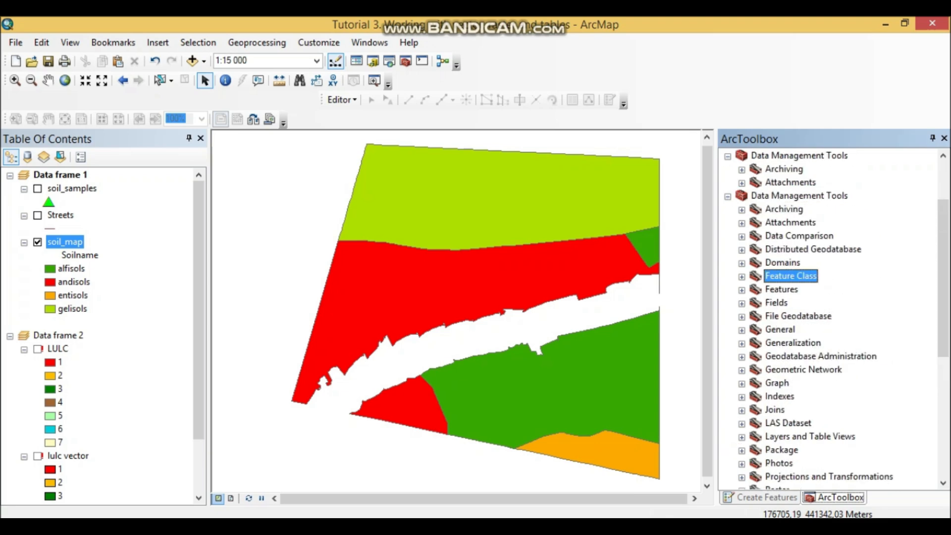
pyautogui.scroll(-6, 832, 317)
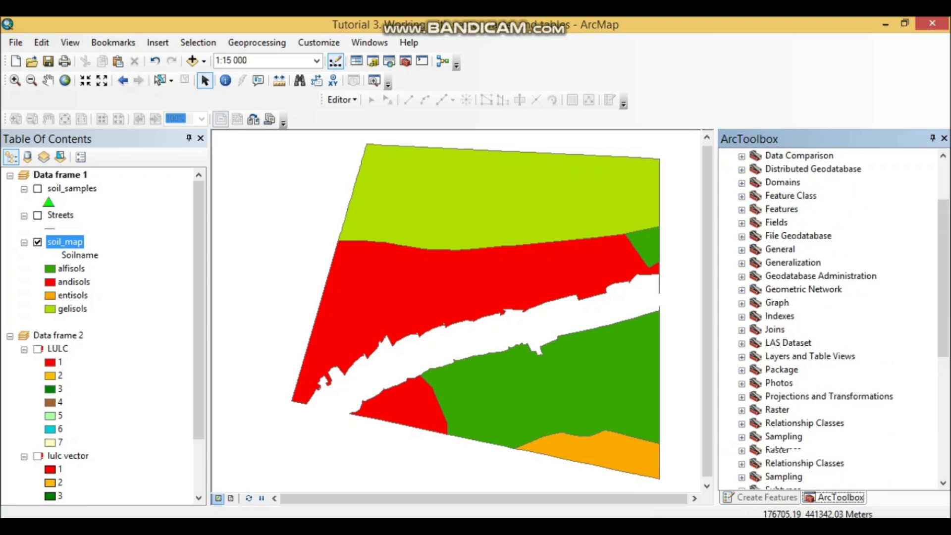
pyautogui.click(775, 342)
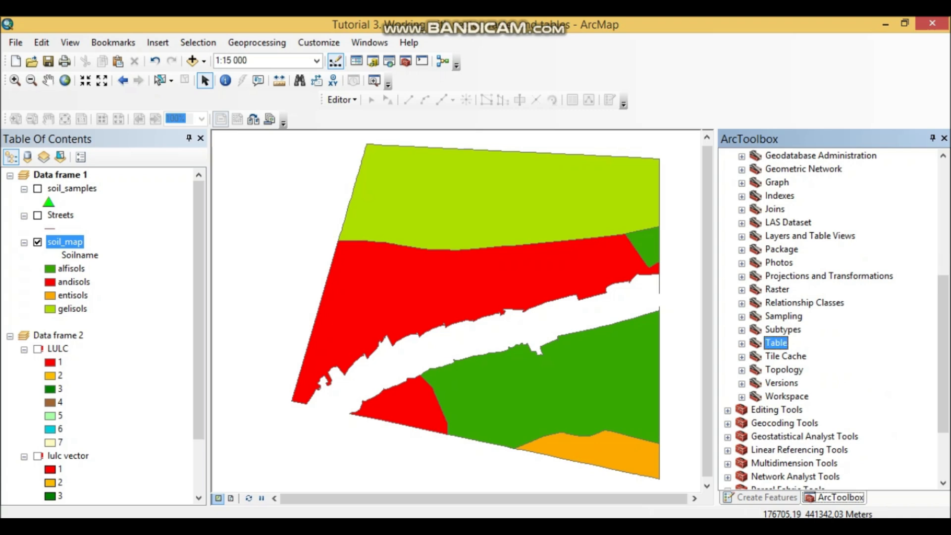
pyautogui.doubleClick(776, 342)
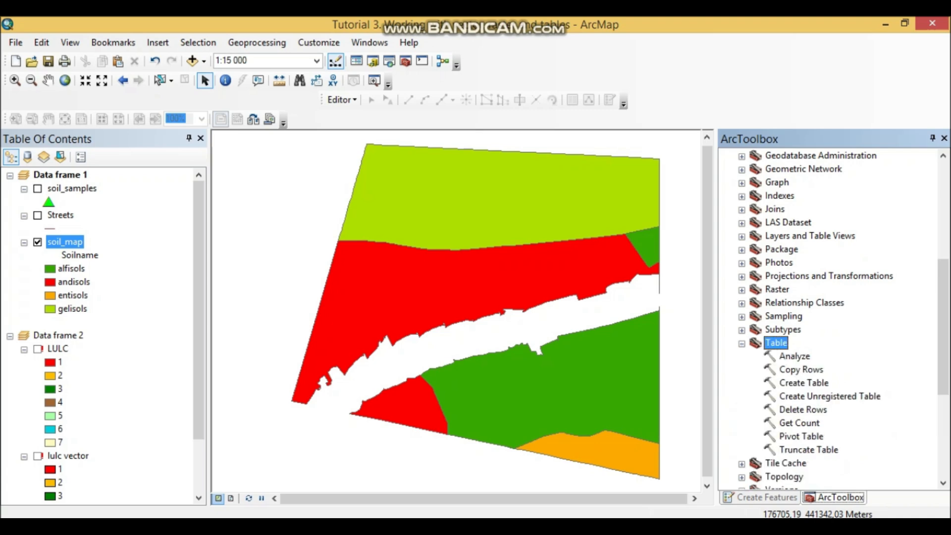
pyautogui.click(803, 383)
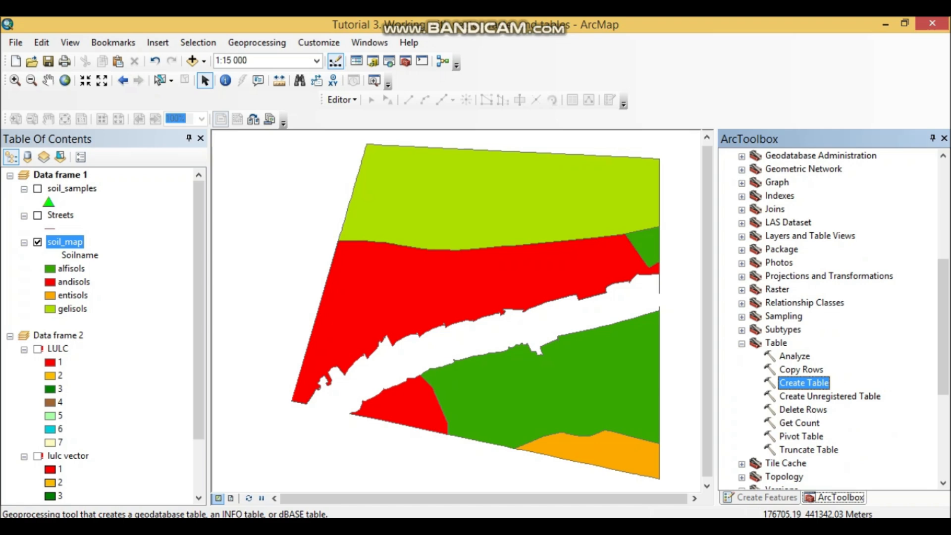
pyautogui.doubleClick(803, 382)
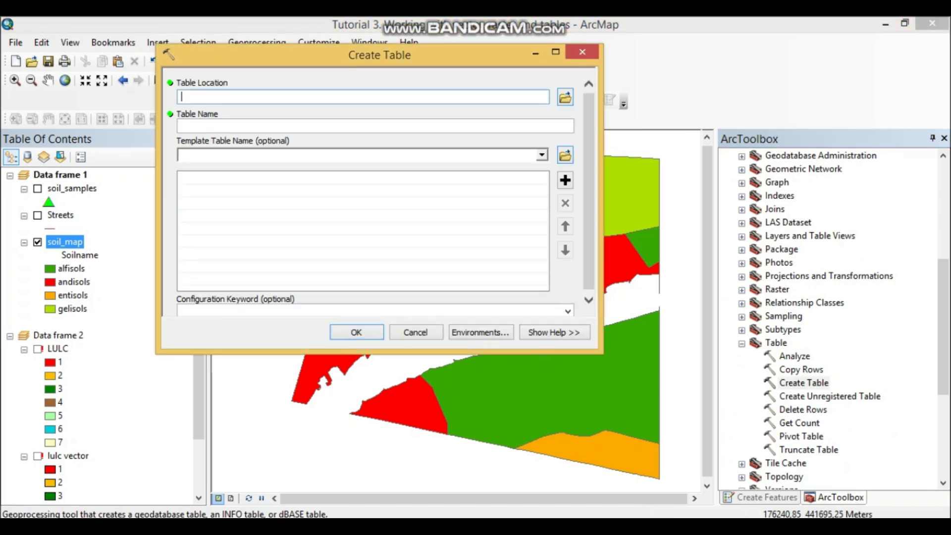
# Step: Set the new table's location to the folder E:\13.12.2018\Desktop\UDEMY\Docs\Workspace
pyautogui.click(564, 97)
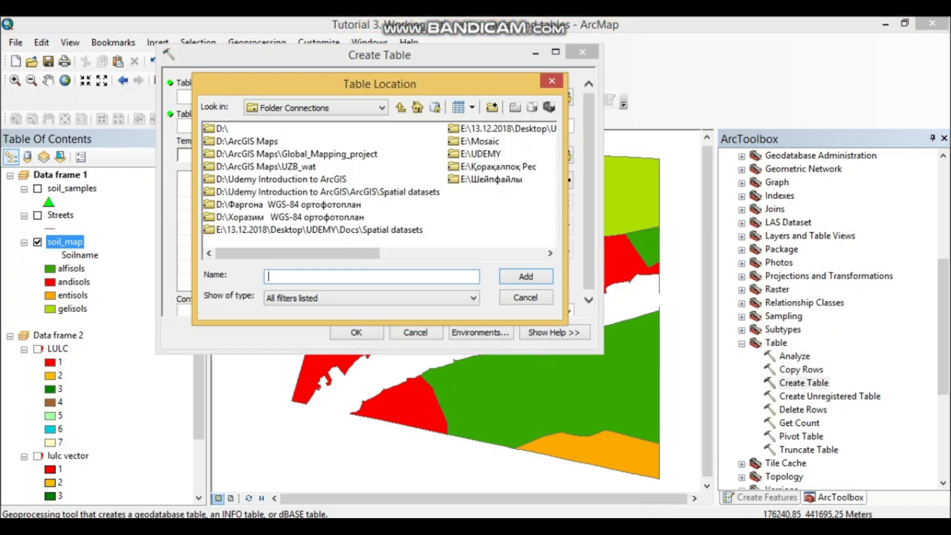
pyautogui.click(507, 128)
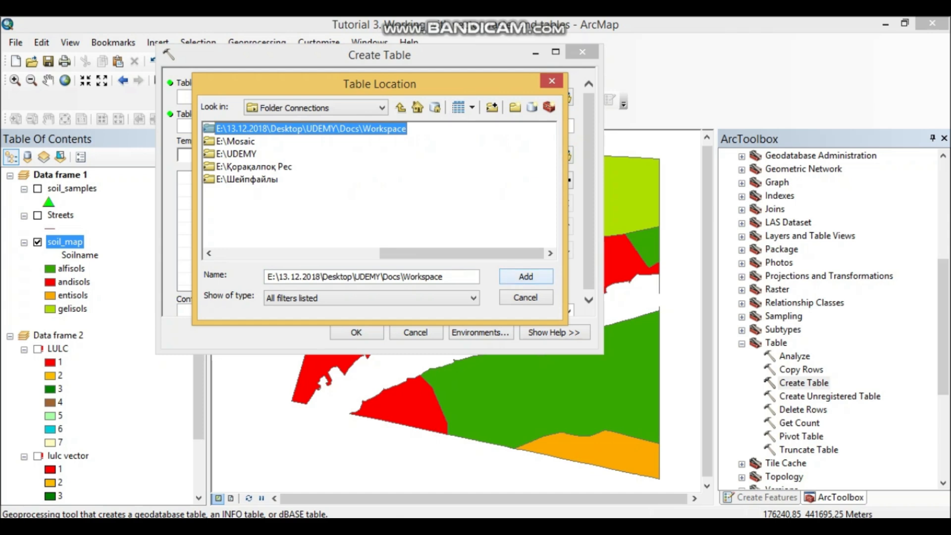
pyautogui.click(525, 276)
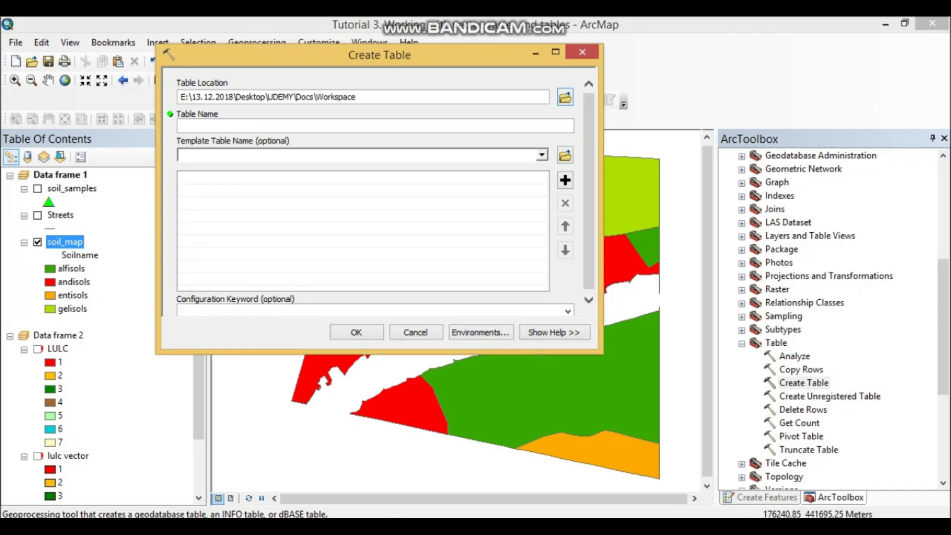
# Step: Check the required table name in task 4a in Word and name the new table Topography.dbf in ArcMap
pyautogui.click(375, 126)
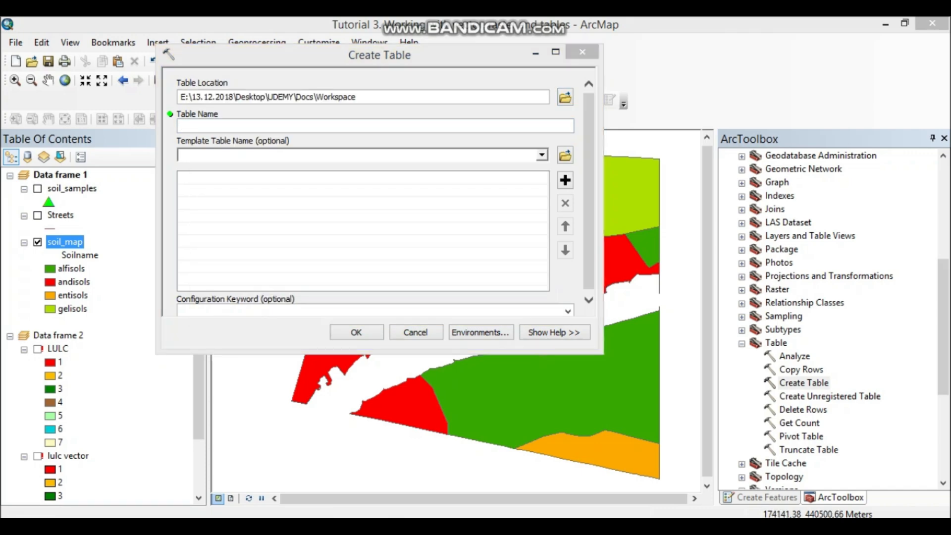
pyautogui.hotkey('alt', 'Tab')
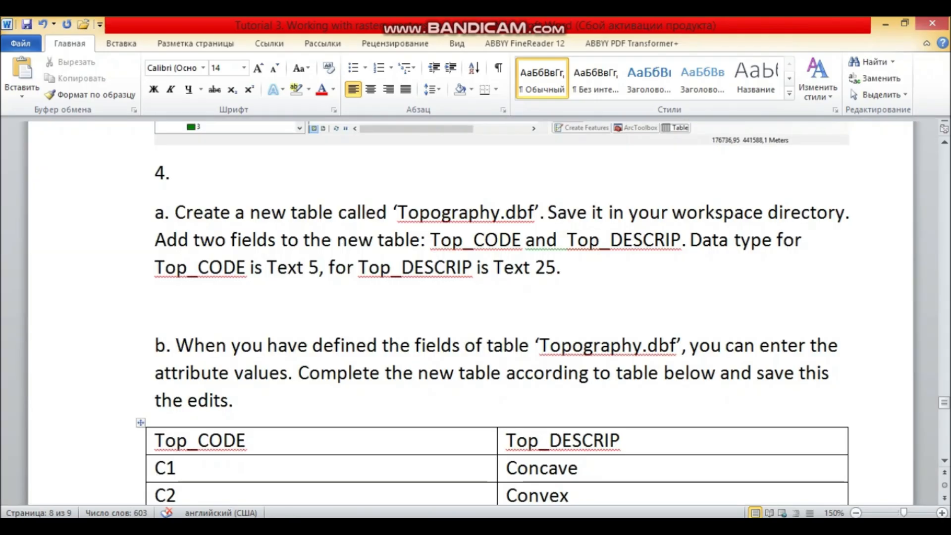
pyautogui.hotkey('alt', 'Tab')
pyautogui.hotkey('alt', 'Tab')
pyautogui.hotkey('alt', 'Tab')
pyautogui.write('Topo')
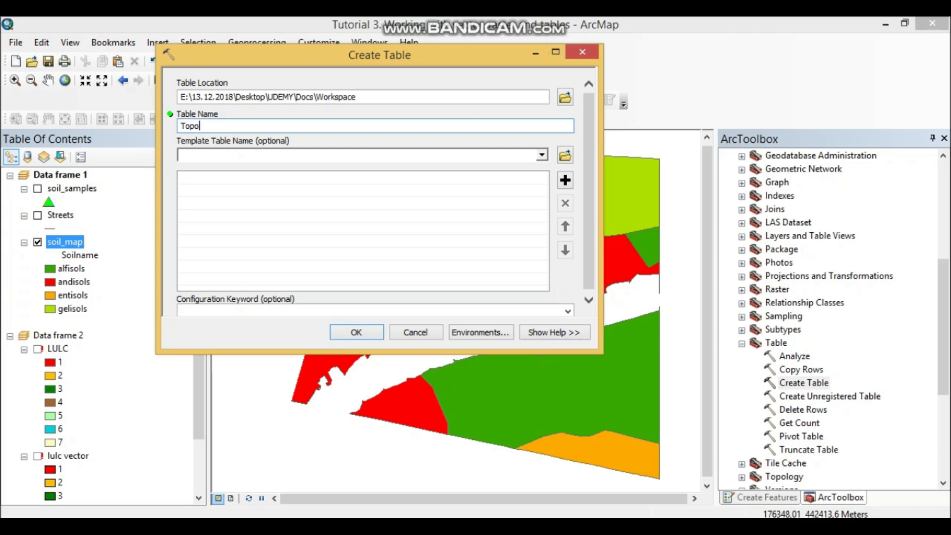
pyautogui.write('graphy.dbf')
# Step: Paste a screenshot of the filled-in Create Table dialog below task 4a in the Word document
pyautogui.hotkey('alt', 'Tab')
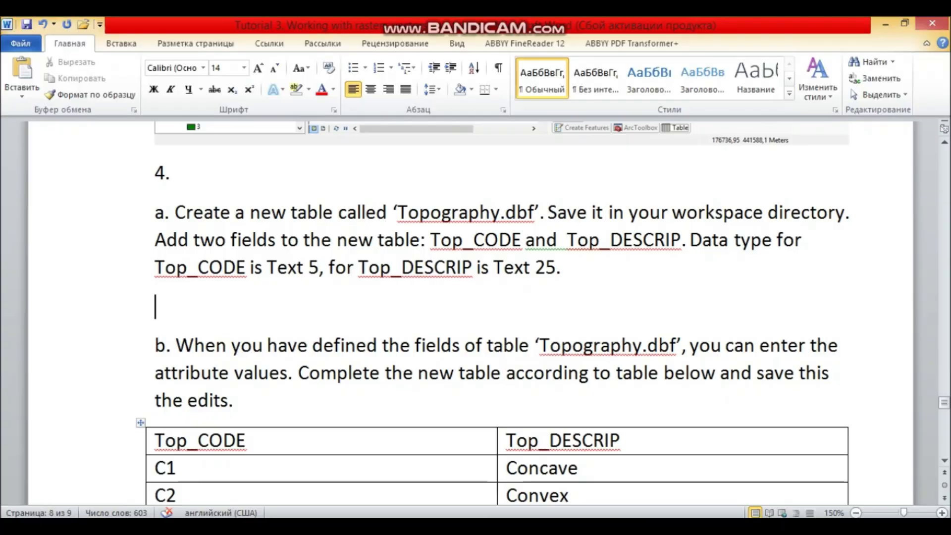
pyautogui.hotkey('alt', 'Tab')
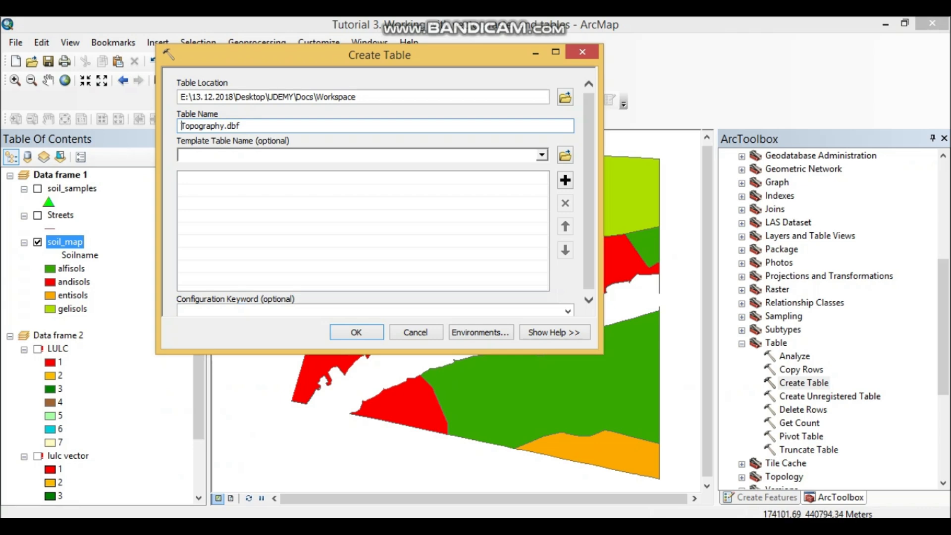
pyautogui.hotkey('alt', 'Tab')
pyautogui.hotkey('ctrl', 'v')
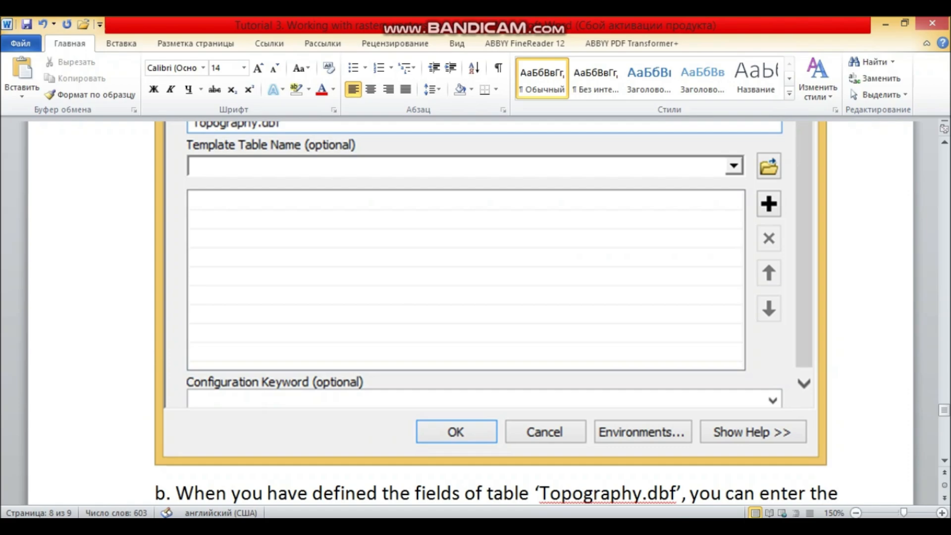
# Step: Run the Create Table tool in ArcMap and compare the layer listings by drawing order and by source, ending on source
pyautogui.hotkey('alt', 'Tab')
pyautogui.click(356, 332)
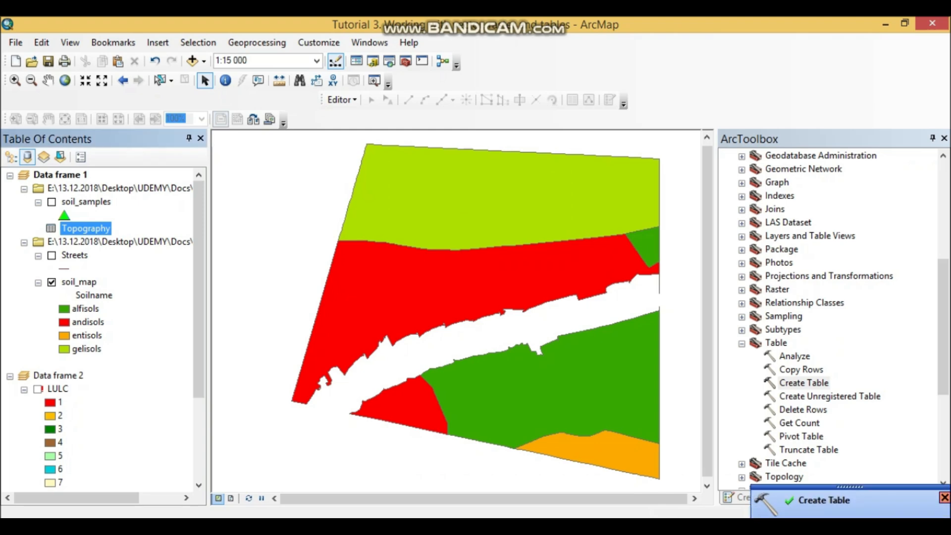
pyautogui.click(11, 157)
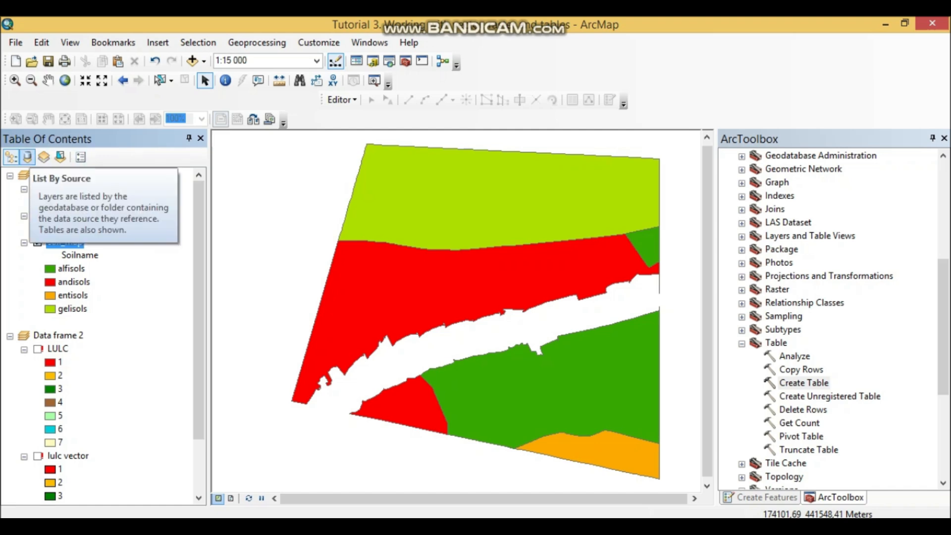
pyautogui.click(27, 157)
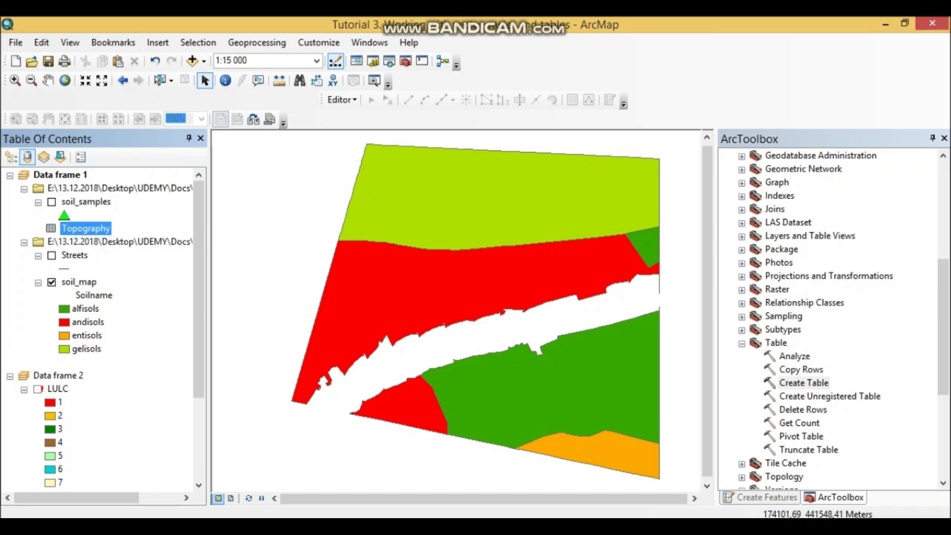
pyautogui.click(11, 157)
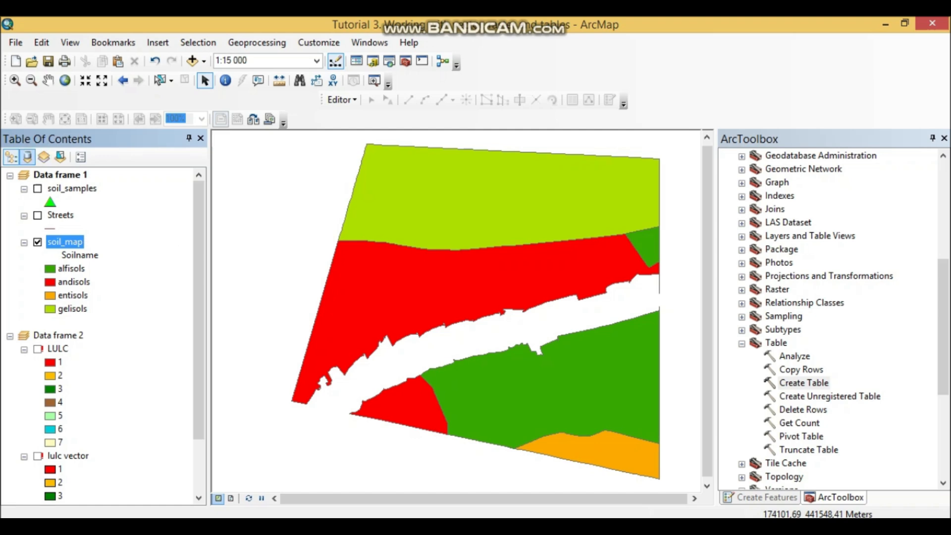
pyautogui.click(27, 157)
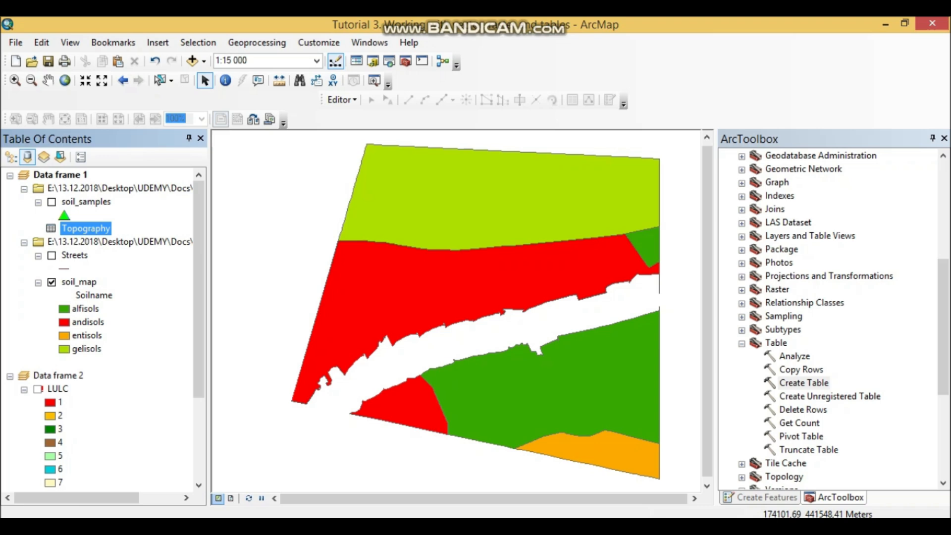
# Step: Open the Topography table from the Table Of Contents
pyautogui.rightClick(85, 228)
pyautogui.click(85, 228)
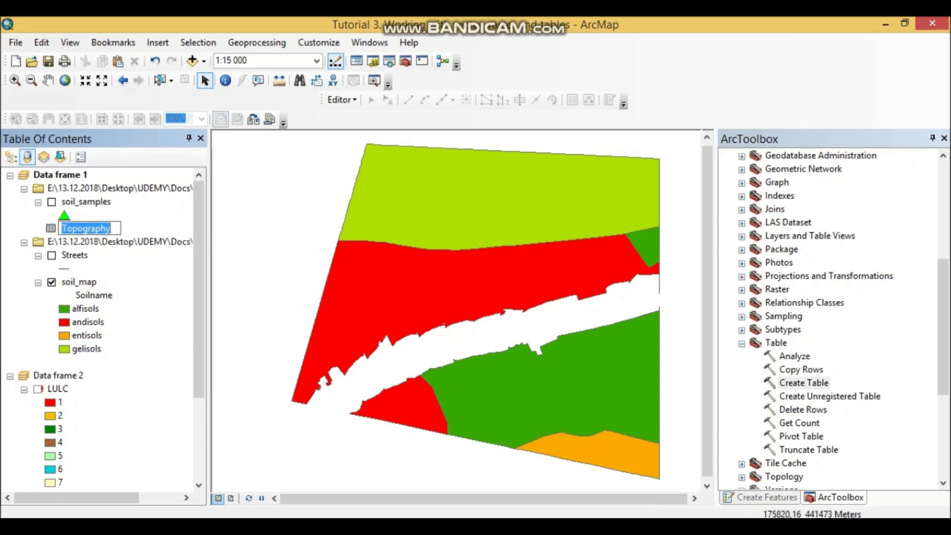
pyautogui.press('Escape')
pyautogui.rightClick(85, 228)
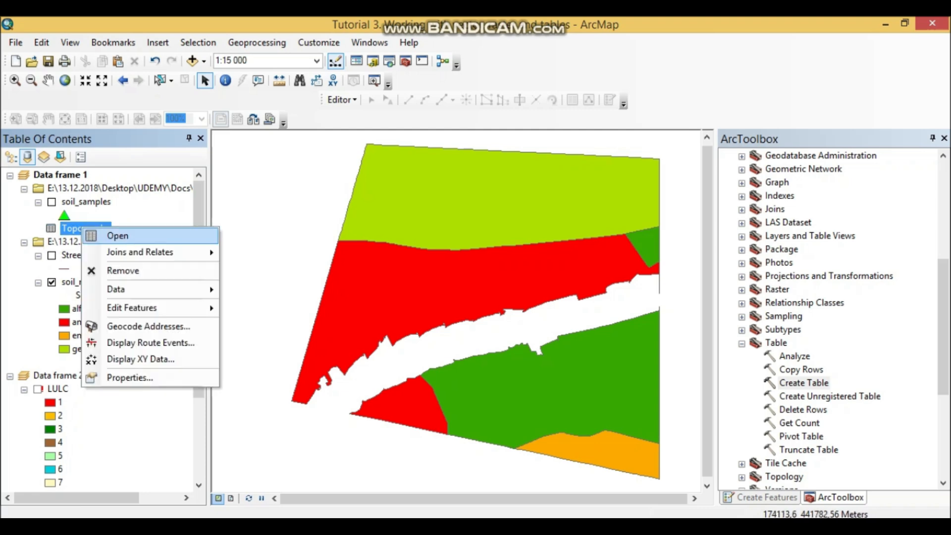
pyautogui.click(118, 233)
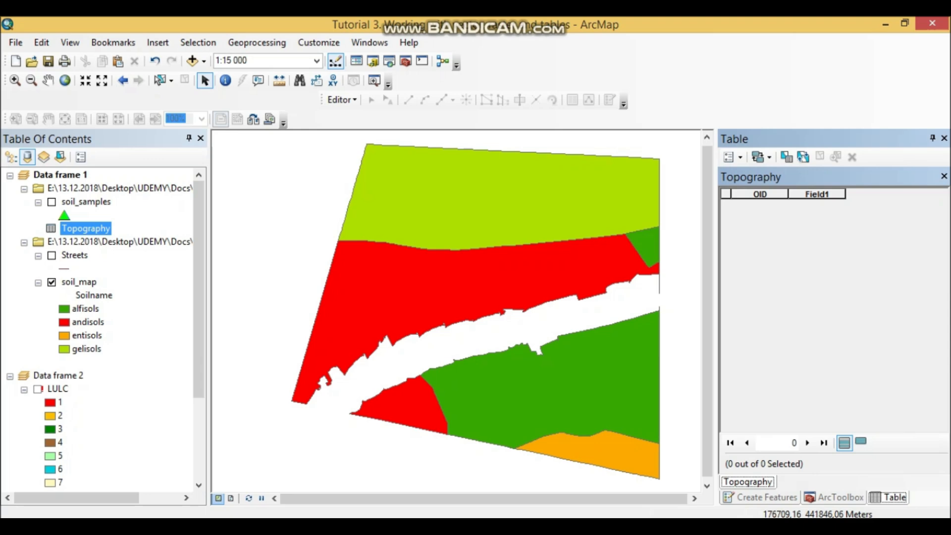
# Step: Insert a new line above task 4b in Word and paste a screenshot of ArcMap showing the Topography table
pyautogui.hotkey('alt', 'Tab')
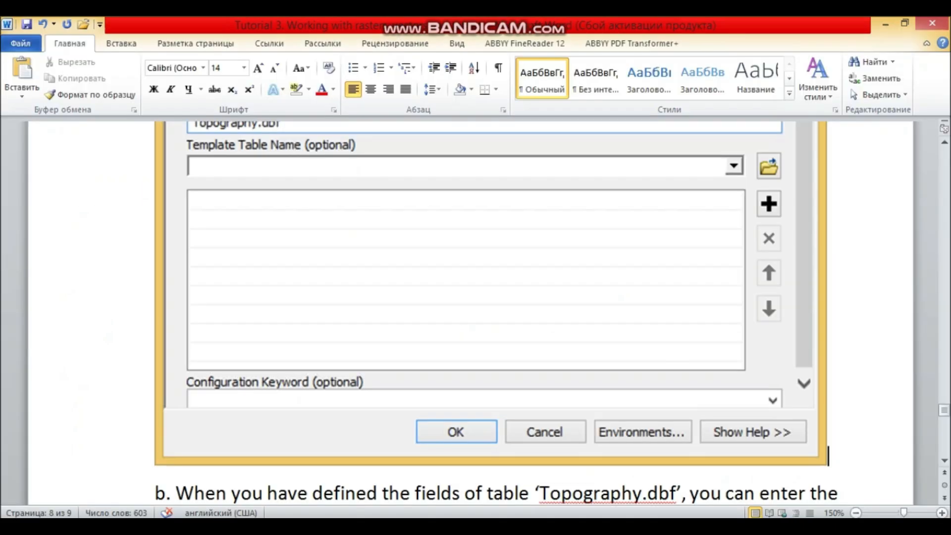
pyautogui.scroll(-3, 470, 305)
pyautogui.click(156, 333)
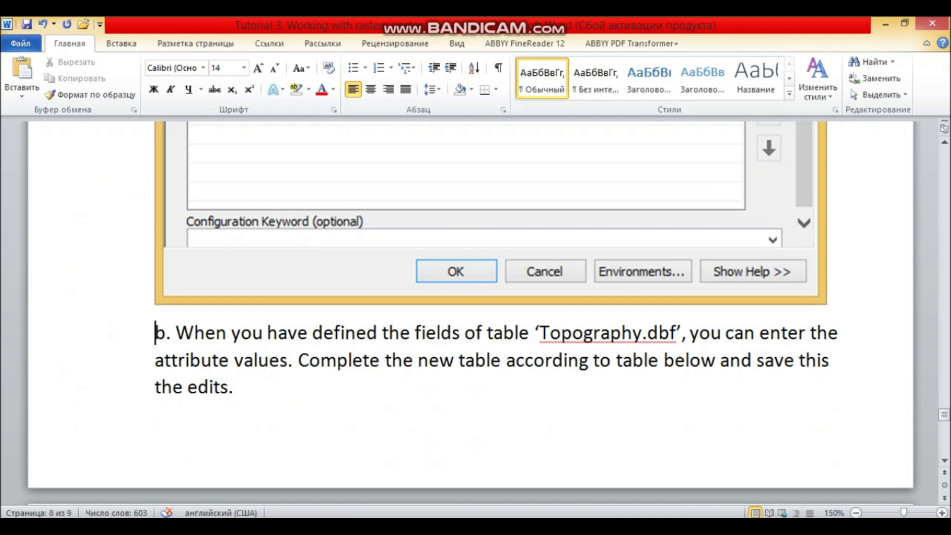
pyautogui.press('Return')
pyautogui.press('Up')
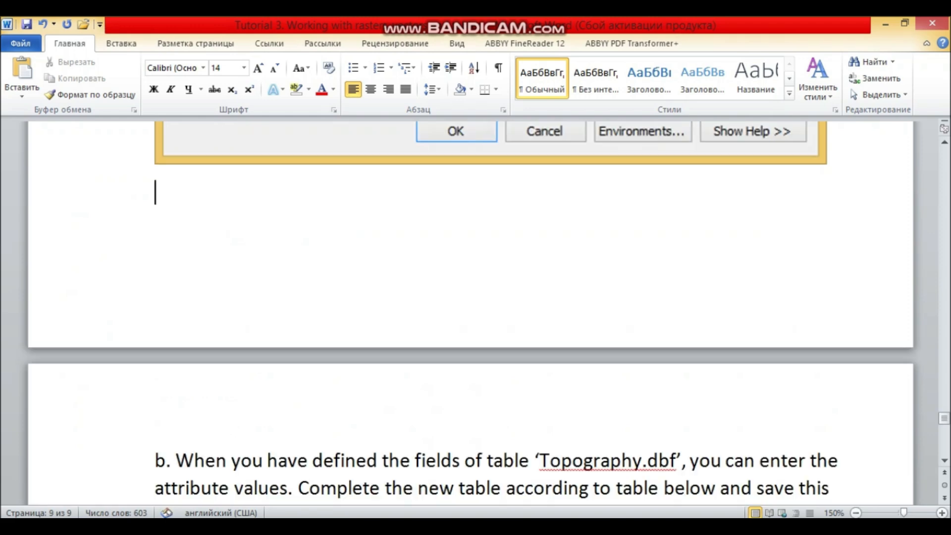
pyautogui.hotkey('ctrl', 'v')
pyautogui.scroll(-1, 470, 312)
pyautogui.scroll(1, 470, 312)
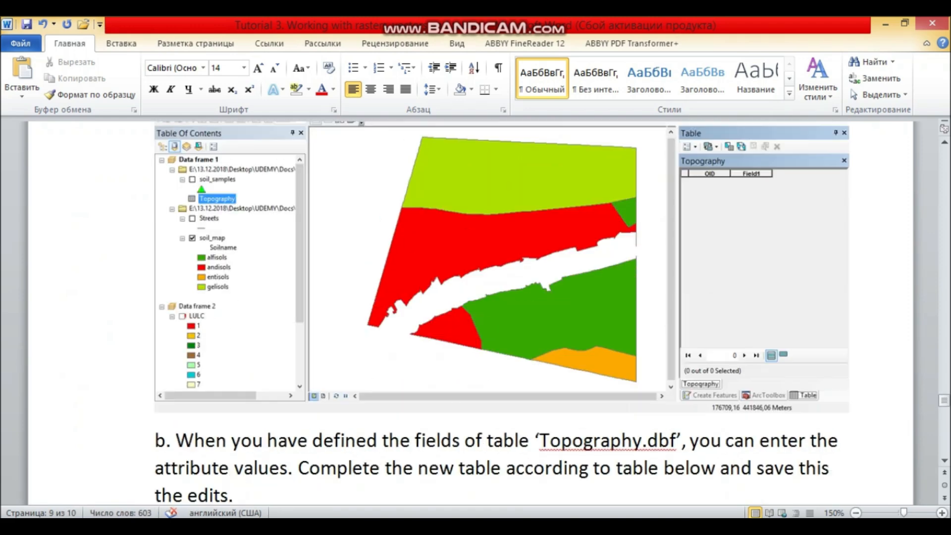
# Step: Review tasks 4 and 5 in the Word document and highlight the field name Top_CODE in task 4a
pyautogui.scroll(-2, 470, 312)
pyautogui.scroll(-2, 470, 312)
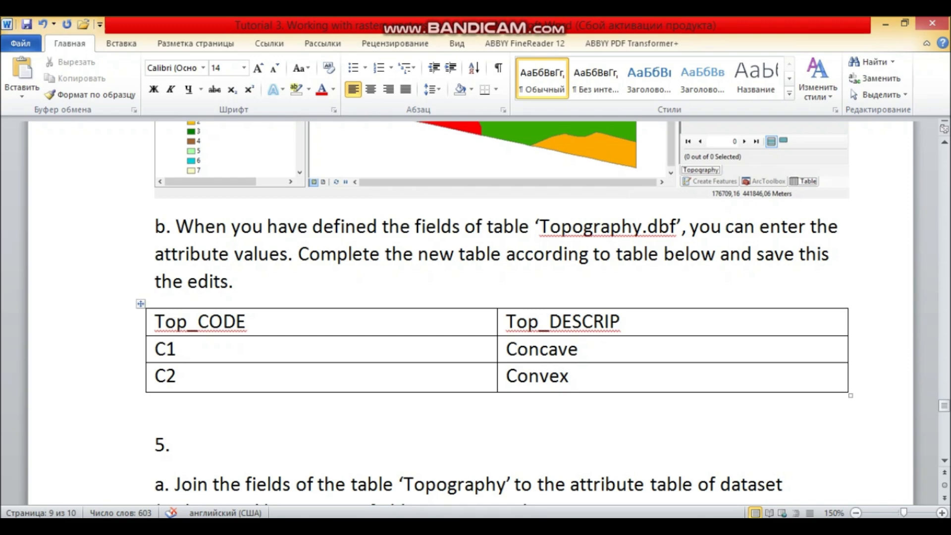
pyautogui.scroll(-8, 470, 312)
pyautogui.scroll(10, 471, 312)
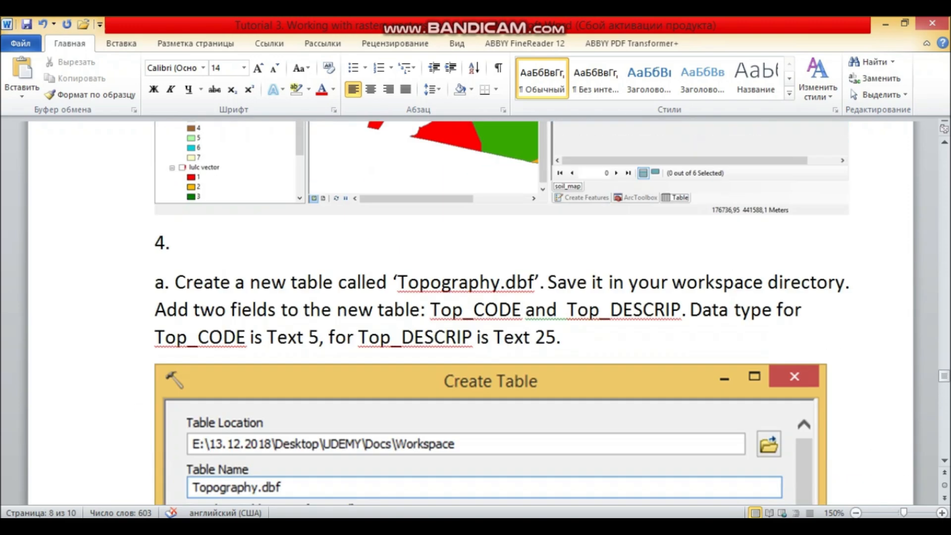
pyautogui.moveTo(431, 310); pyautogui.dragTo(523, 310)
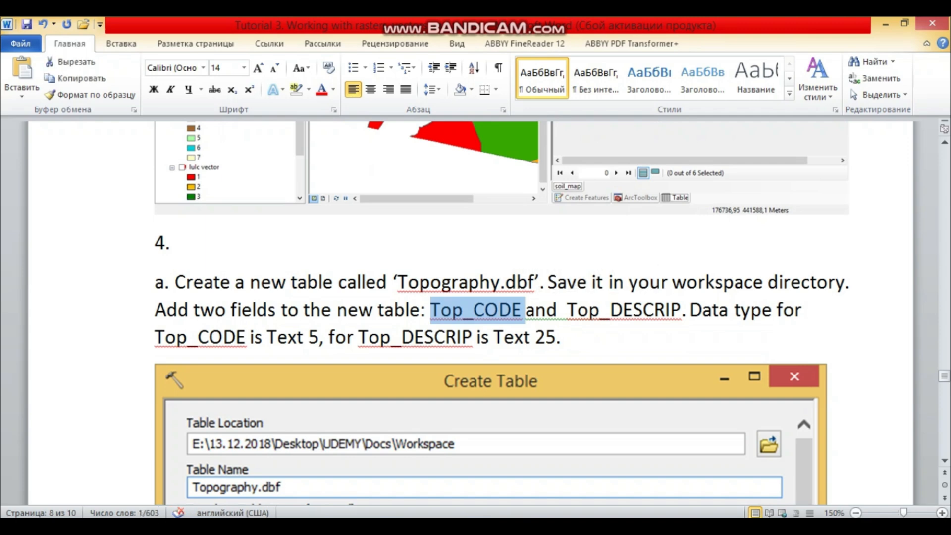
# Step: Add a Text field named Top_code with length 5 to the Topography table in ArcMap
pyautogui.hotkey('alt', 'Tab')
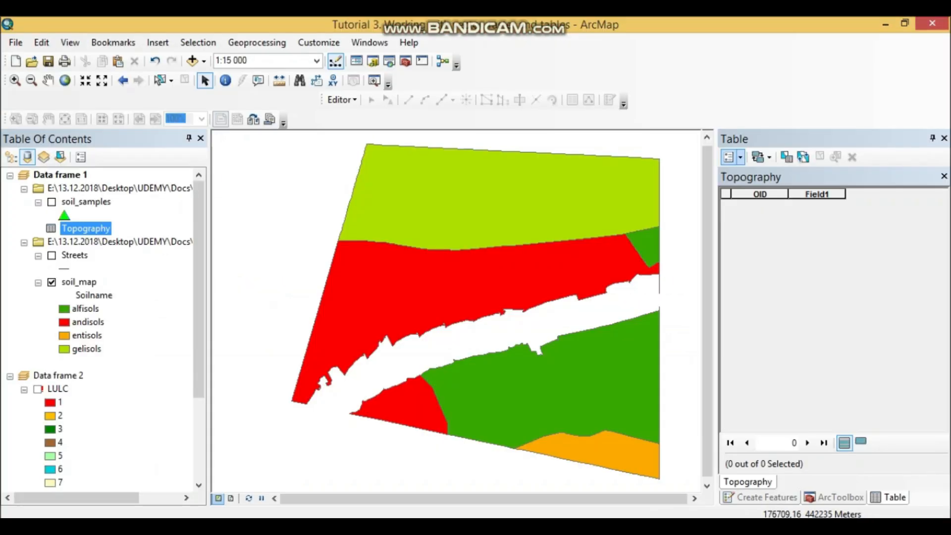
pyautogui.click(728, 157)
pyautogui.click(768, 261)
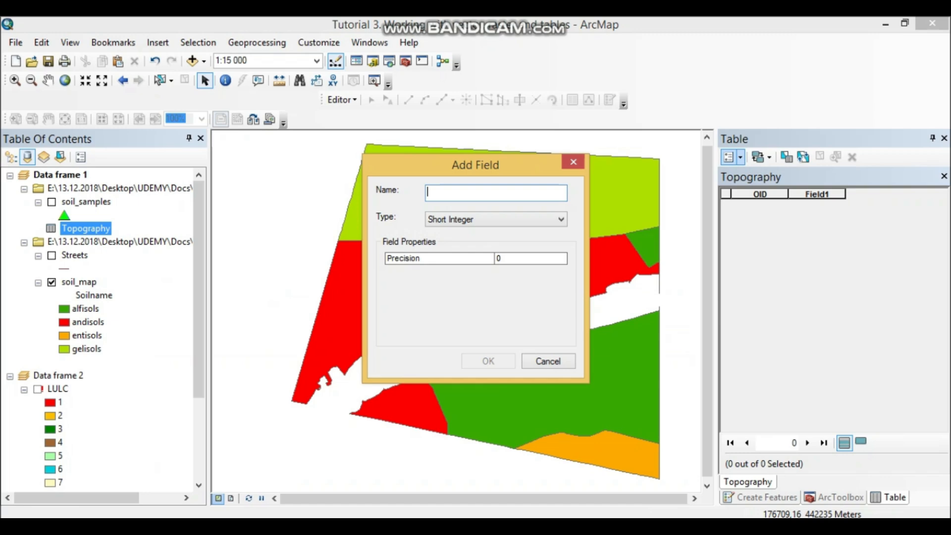
pyautogui.write('Top_code')
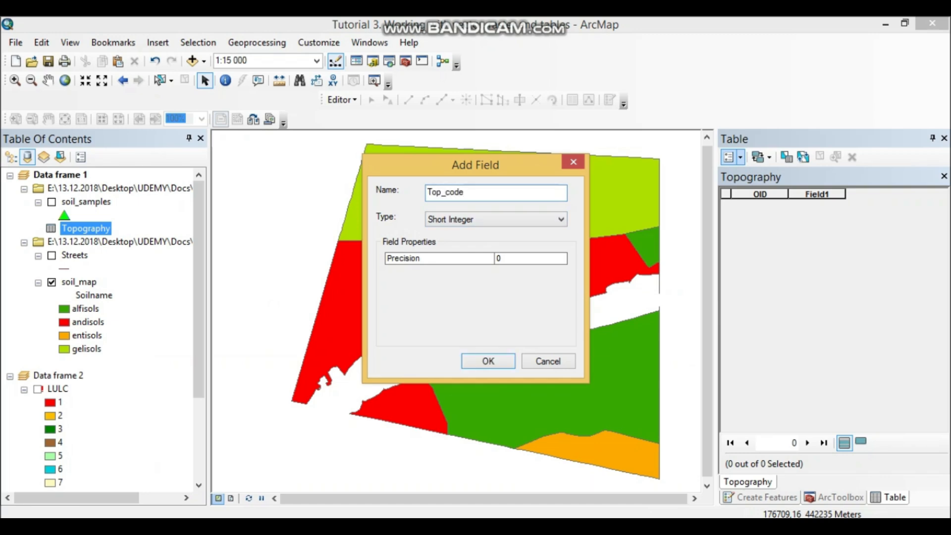
pyautogui.hotkey('alt', 'Tab')
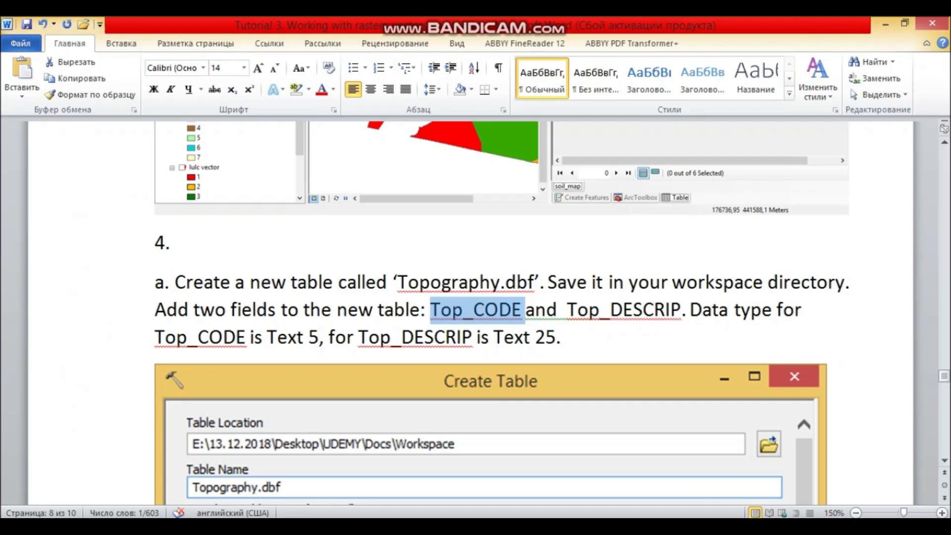
pyautogui.hotkey('alt', 'Tab')
pyautogui.click(495, 219)
pyautogui.click(465, 272)
pyautogui.click(519, 258)
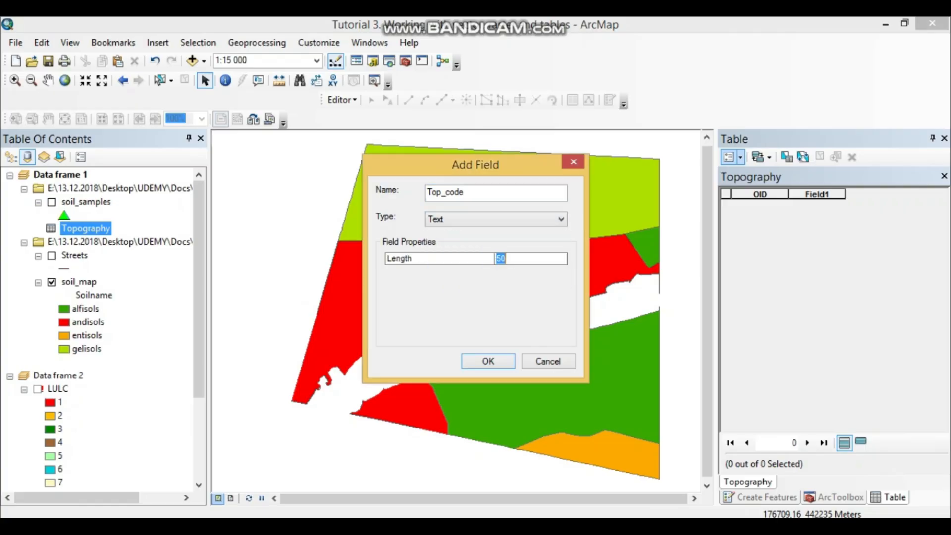
pyautogui.write('5')
pyautogui.click(488, 361)
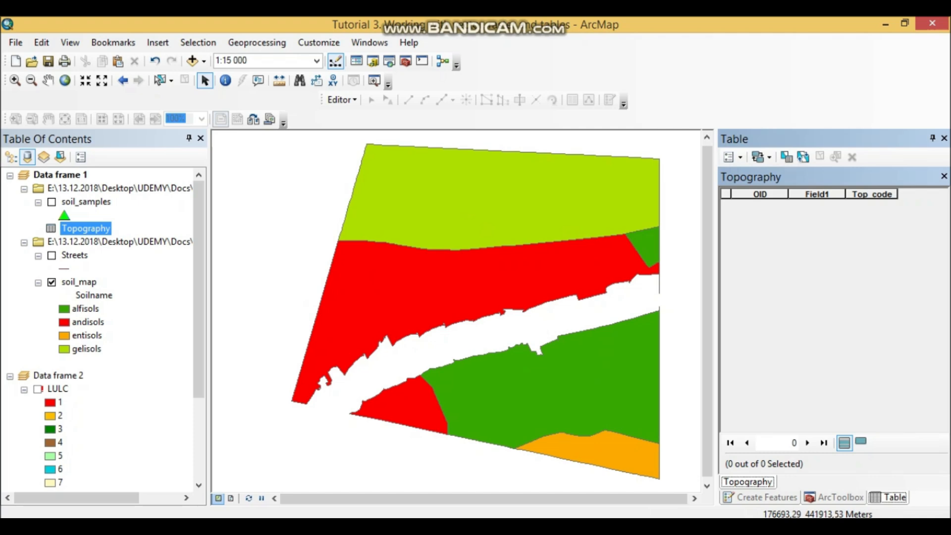
# Step: Add a Text field named Top_descr with length 30 to the Topography table and widen the docked table window
pyautogui.click(729, 157)
pyautogui.click(740, 259)
pyautogui.write('Top_descr')
pyautogui.press('Tab')
pyautogui.hotkey('alt', 'Down')
pyautogui.press('Down')
pyautogui.press('Down')
pyautogui.press('Down')
pyautogui.press('Down')
pyautogui.press('Return')
pyautogui.press('Tab')
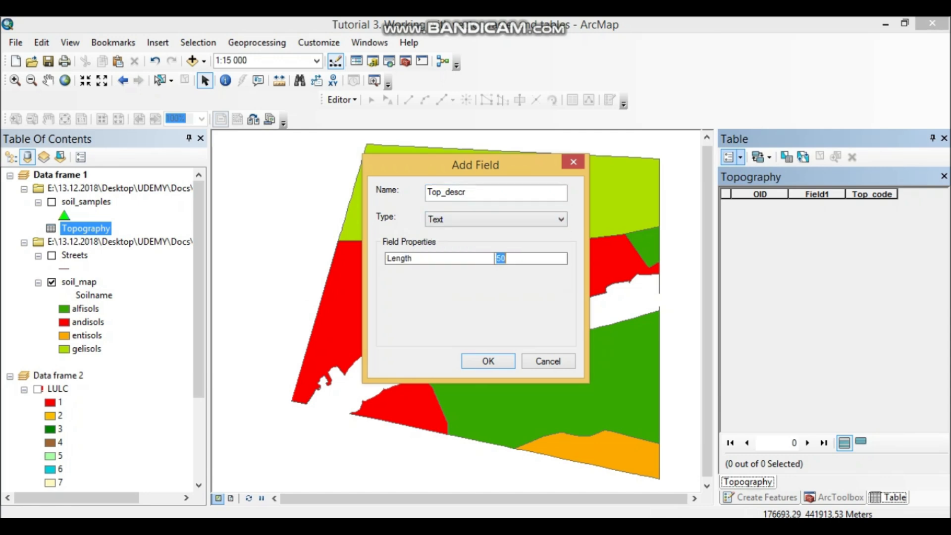
pyautogui.write('30')
pyautogui.click(487, 361)
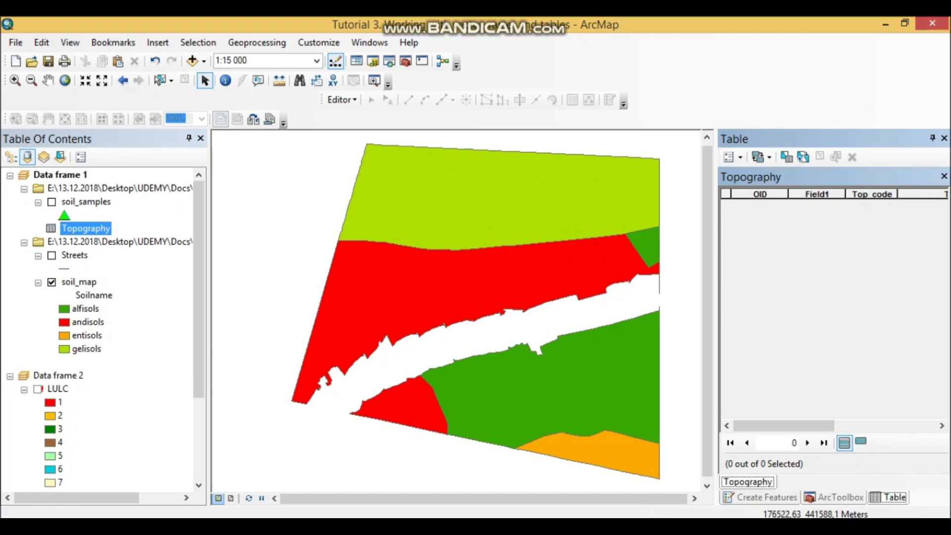
pyautogui.moveTo(716, 342); pyautogui.dragTo(626, 342)
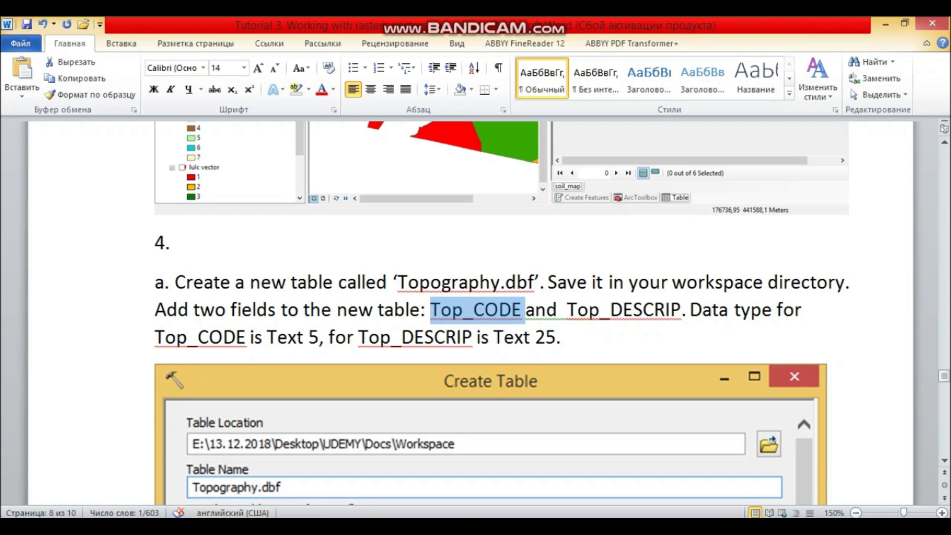
# Step: Check the Top_CODE and Top_DESCRIP values listed under task 4b in Word, and close the Table window in ArcMap
pyautogui.scroll(-2, 475, 322)
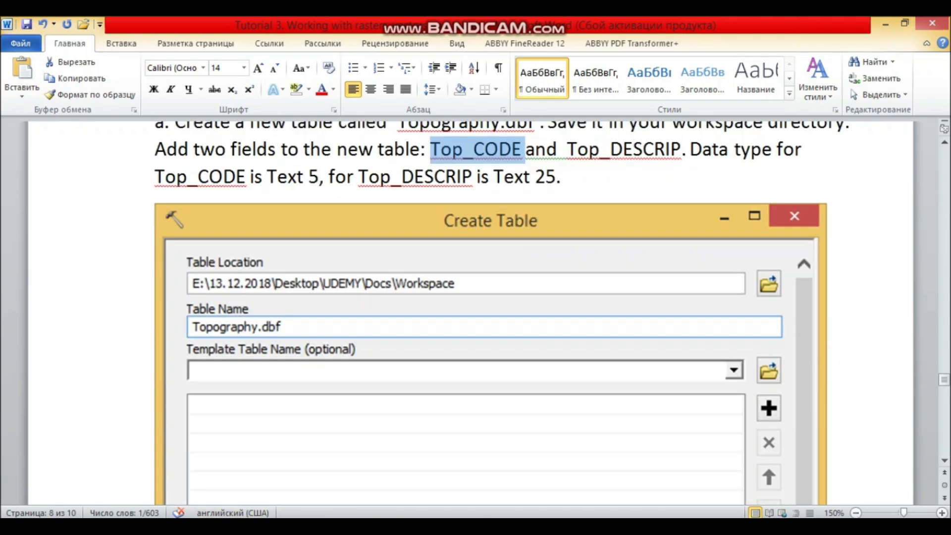
pyautogui.scroll(-15, 475, 312)
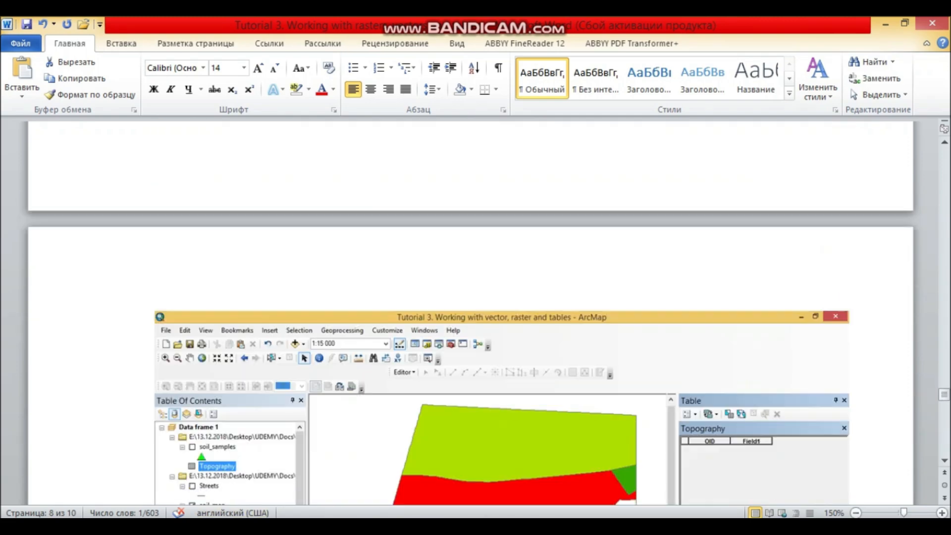
pyautogui.scroll(1, 475, 312)
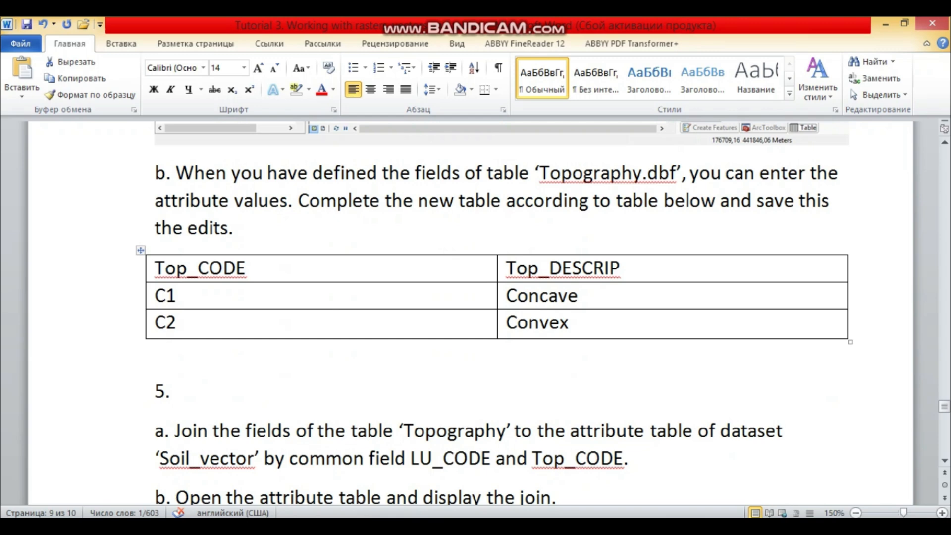
pyautogui.click(177, 295)
pyautogui.click(578, 296)
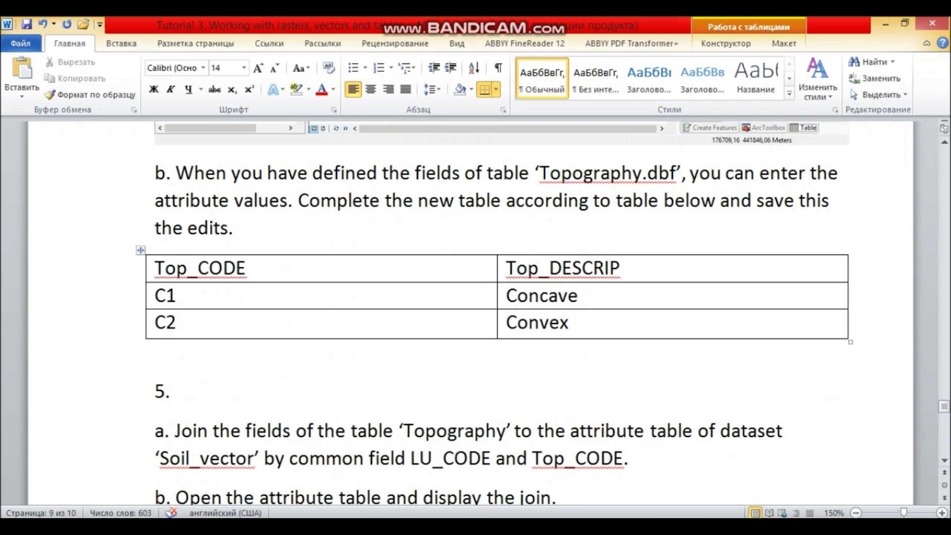
pyautogui.hotkey('alt', 'Tab')
pyautogui.click(943, 139)
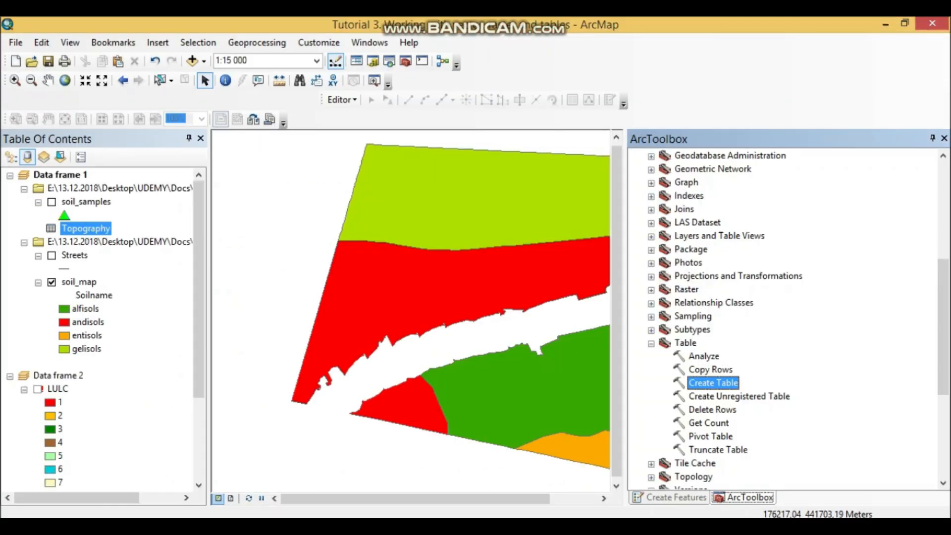
# Step: Narrow the ArcToolbox window and start an edit session on the Topography table, continuing past the spatial reference warning
pyautogui.moveTo(627, 316); pyautogui.dragTo(754, 317)
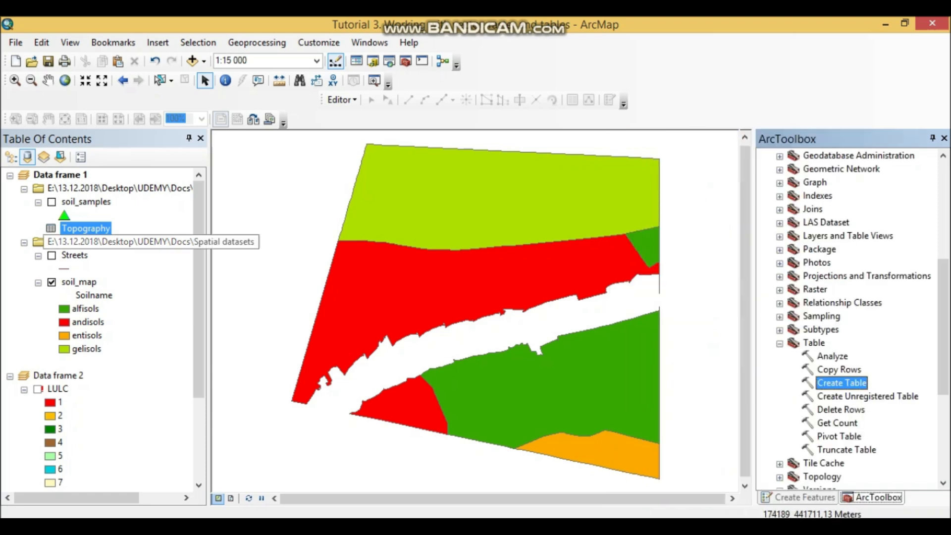
pyautogui.rightClick(93, 228)
pyautogui.moveTo(148, 309)
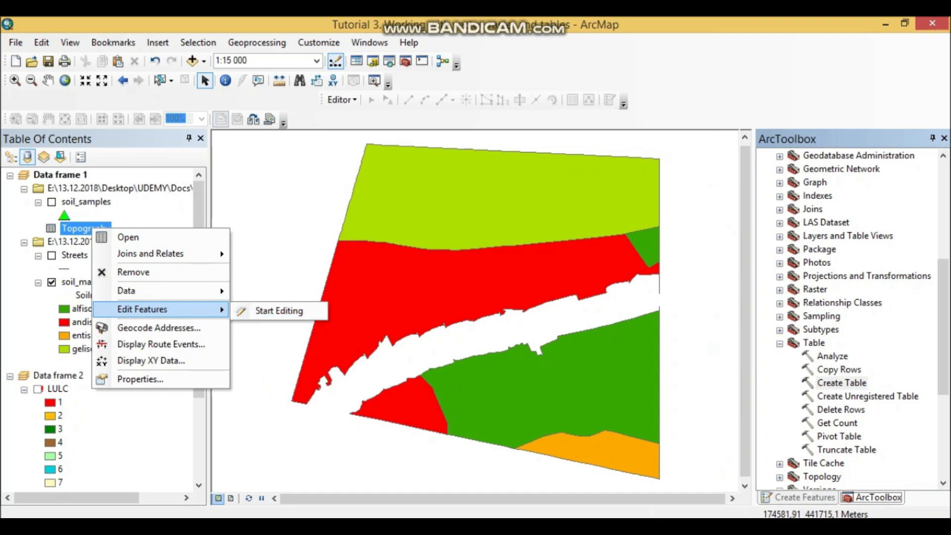
pyautogui.click(278, 311)
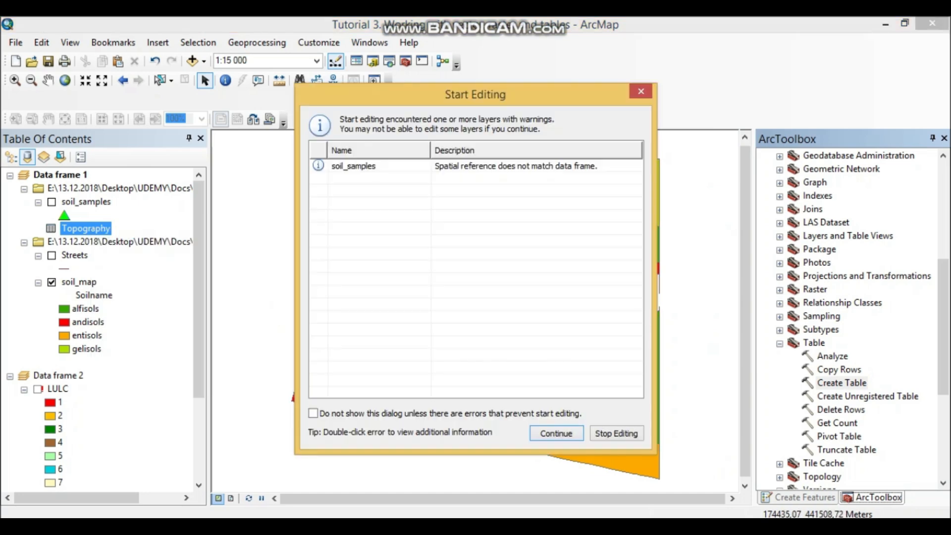
pyautogui.click(555, 433)
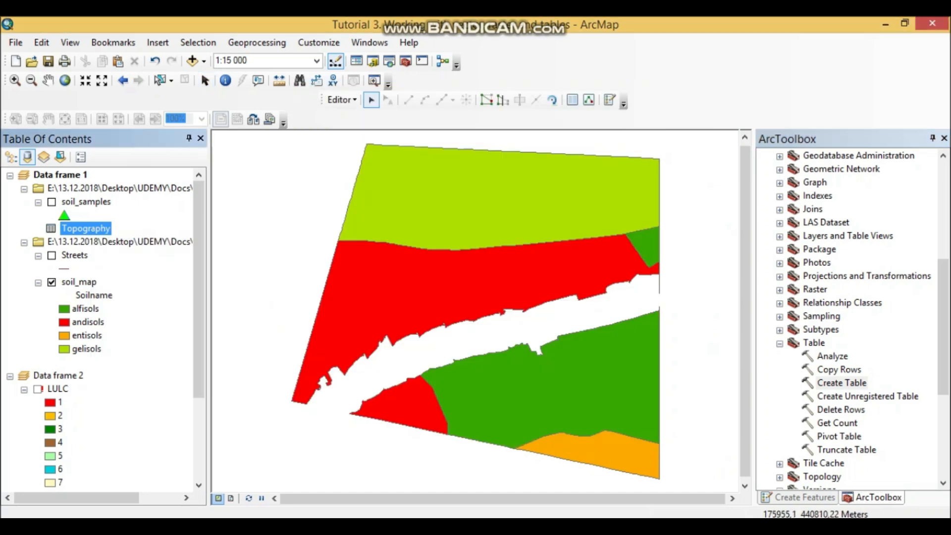
# Step: Open the Topography table in a widened window and enter the codes C1 and C2 in the Top_code field
pyautogui.rightClick(75, 232)
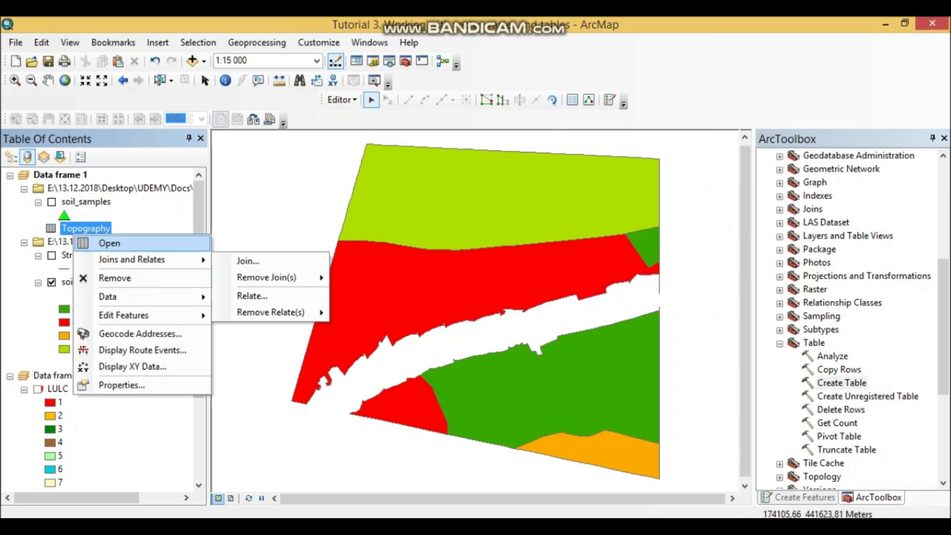
pyautogui.click(109, 243)
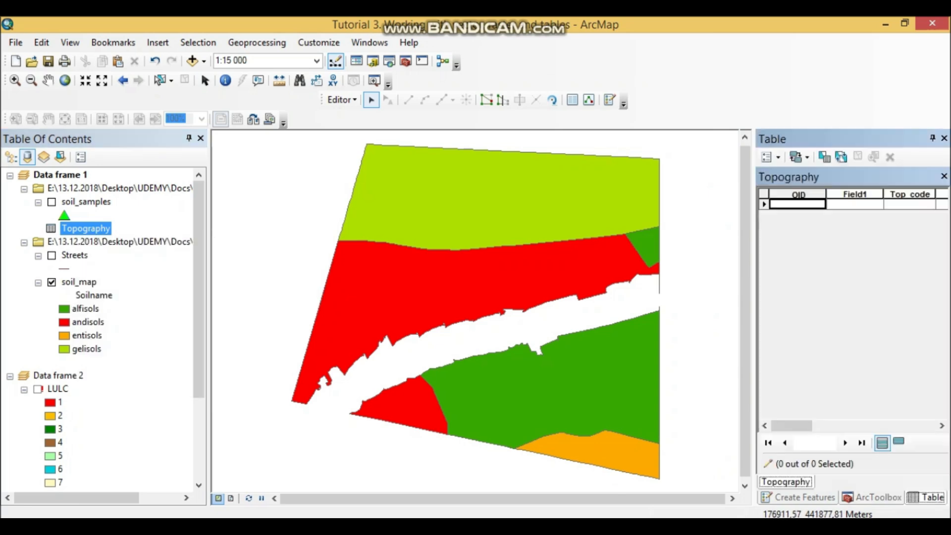
pyautogui.moveTo(755, 317); pyautogui.dragTo(514, 316)
pyautogui.click(669, 204)
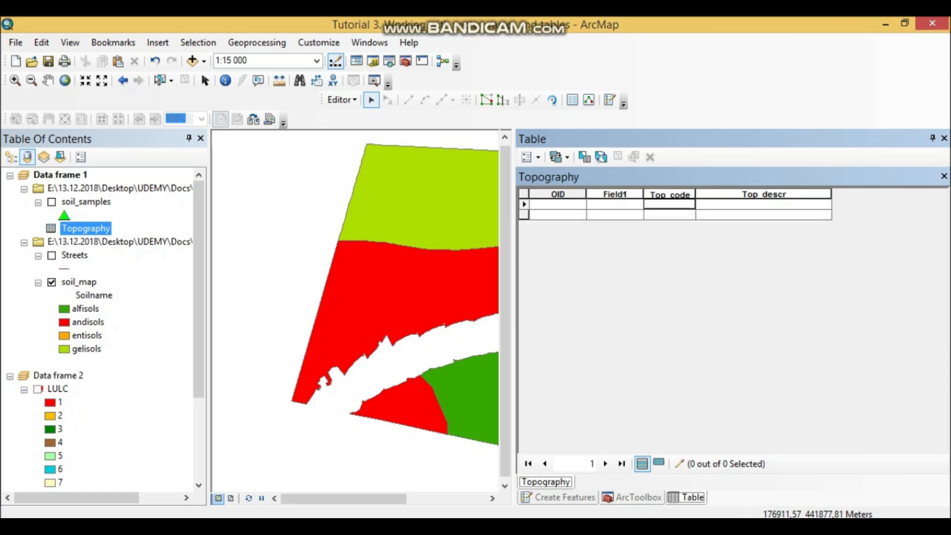
pyautogui.write('C1')
pyautogui.press('Return')
pyautogui.write('C2')
# Step: Enter the Top_descr values Concave for code C1 and Convex for code C2
pyautogui.click(763, 204)
pyautogui.write('ConcVE')
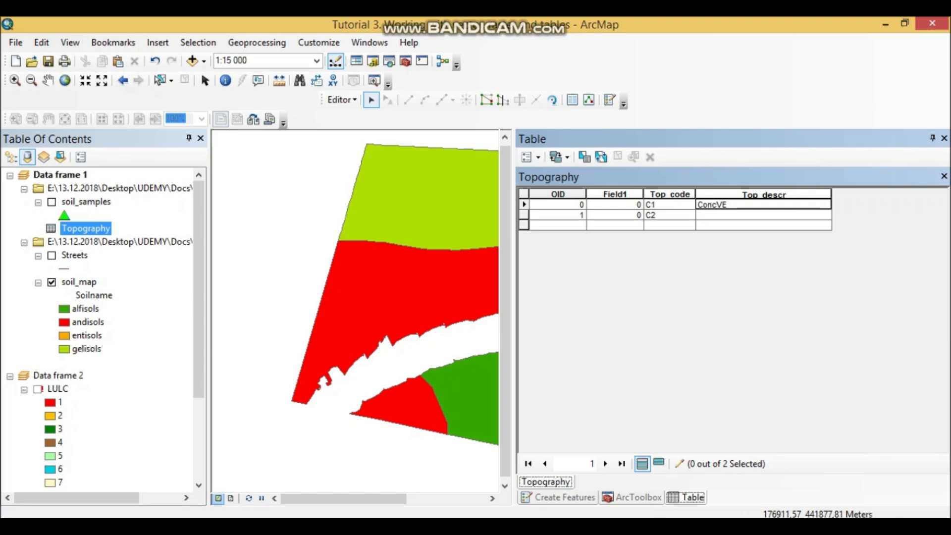
pyautogui.press('BackSpace')
pyautogui.press('BackSpace')
pyautogui.write('AVE')
pyautogui.press('BackSpace')
pyautogui.press('BackSpace')
pyautogui.press('BackSpace')
pyautogui.write('ave')
pyautogui.press('Return')
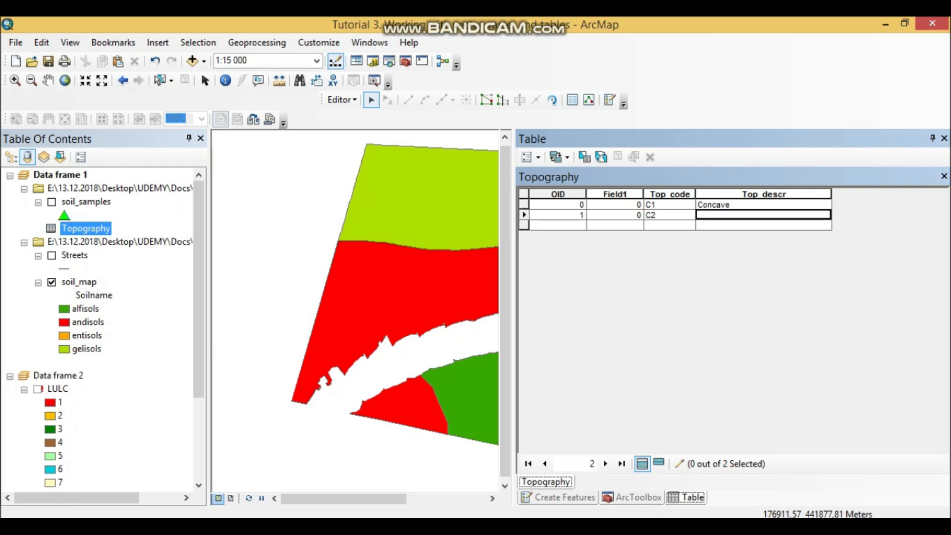
pyautogui.write('Convex')
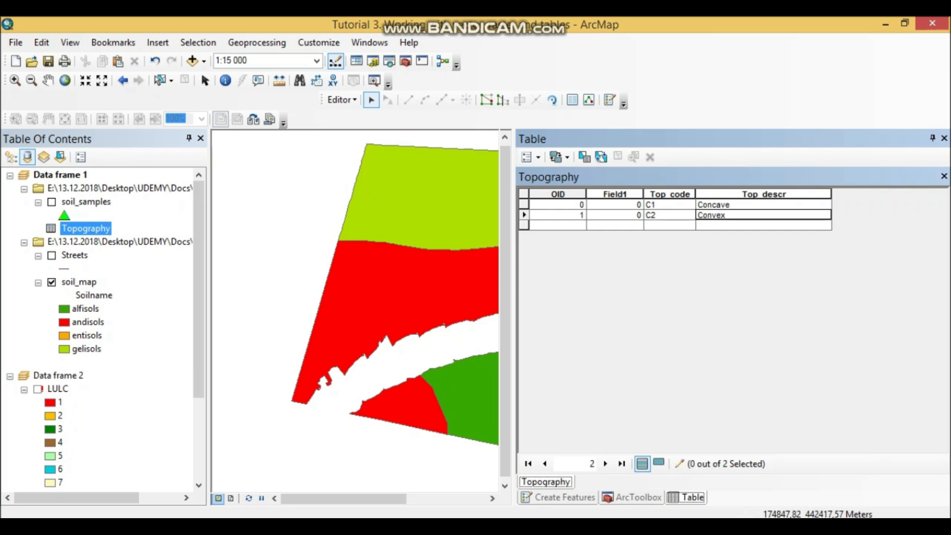
# Step: Save the edits to the Topography table and stop the edit session
pyautogui.click(342, 99)
pyautogui.click(369, 151)
pyautogui.click(341, 99)
pyautogui.click(373, 132)
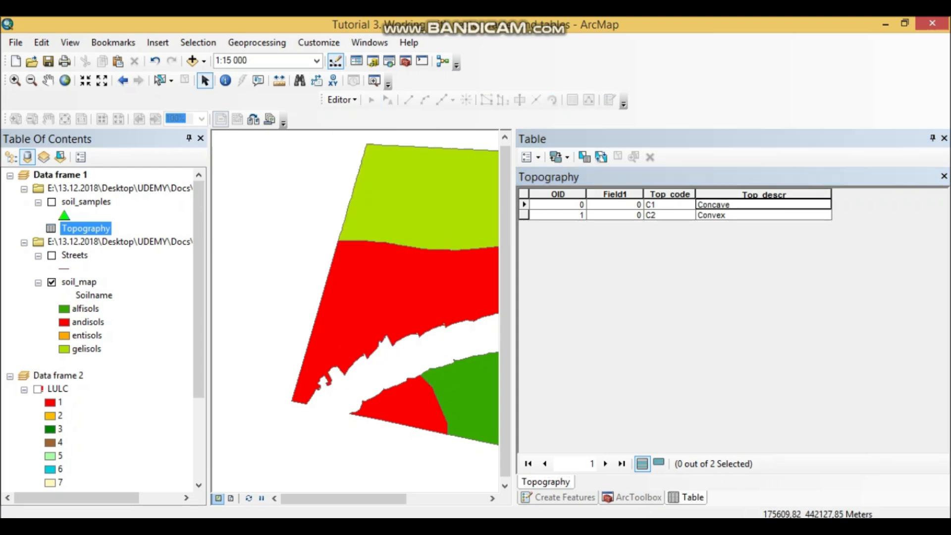
# Step: Undock the Topography table window, switch to Word and paste the screenshot of it below the task 4b table
pyautogui.click(686, 497)
pyautogui.doubleClick(693, 139)
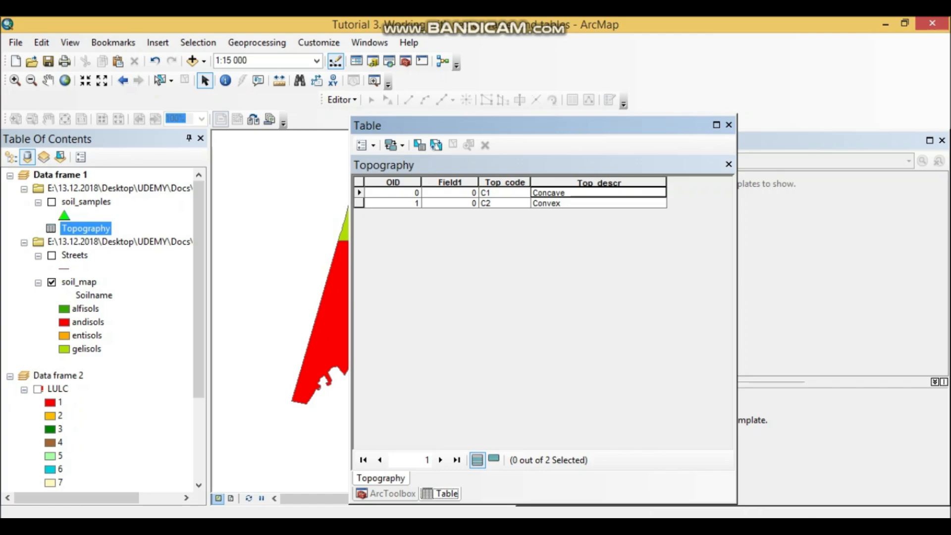
pyautogui.hotkey('alt', 'Tab')
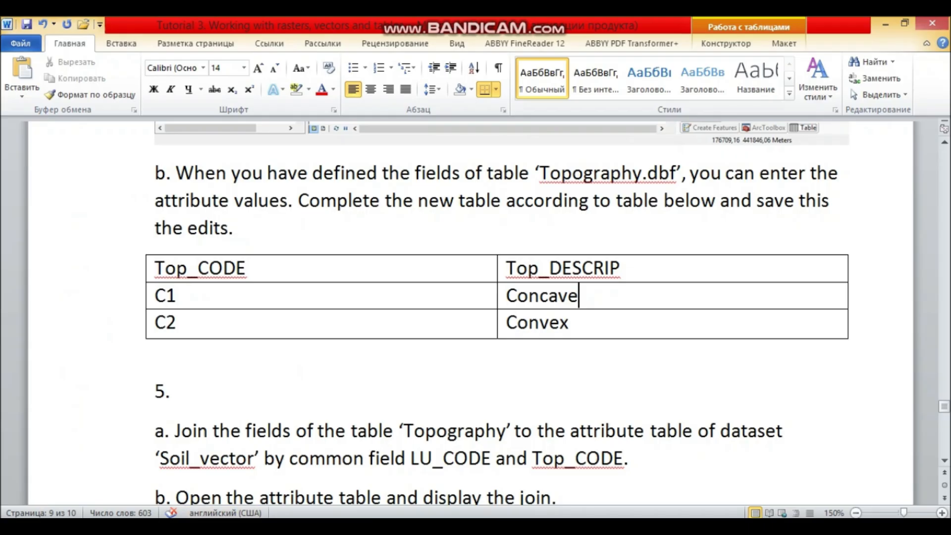
pyautogui.click(155, 351)
pyautogui.hotkey('ctrl', 'v')
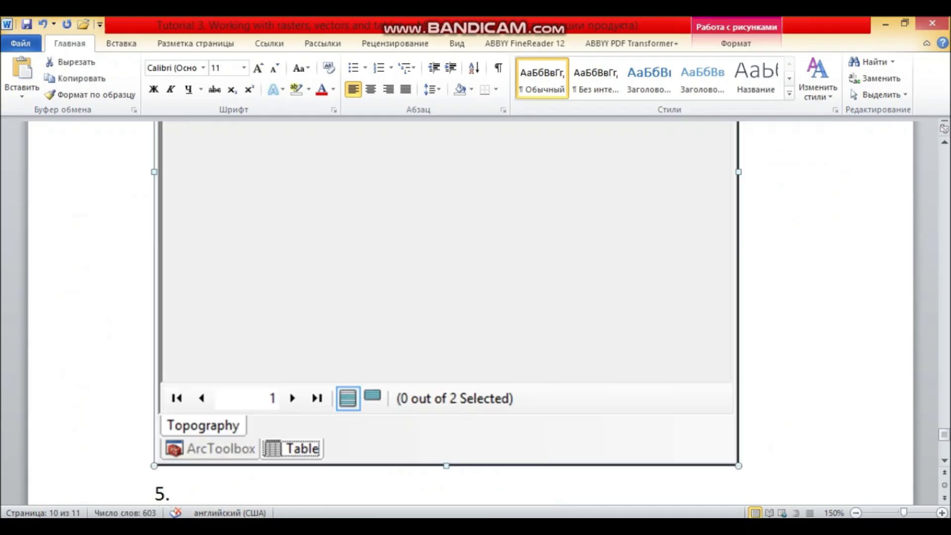
# Step: Change the dataset name in task 5a of the Word document to Soil_map
pyautogui.scroll(-8, 446, 311)
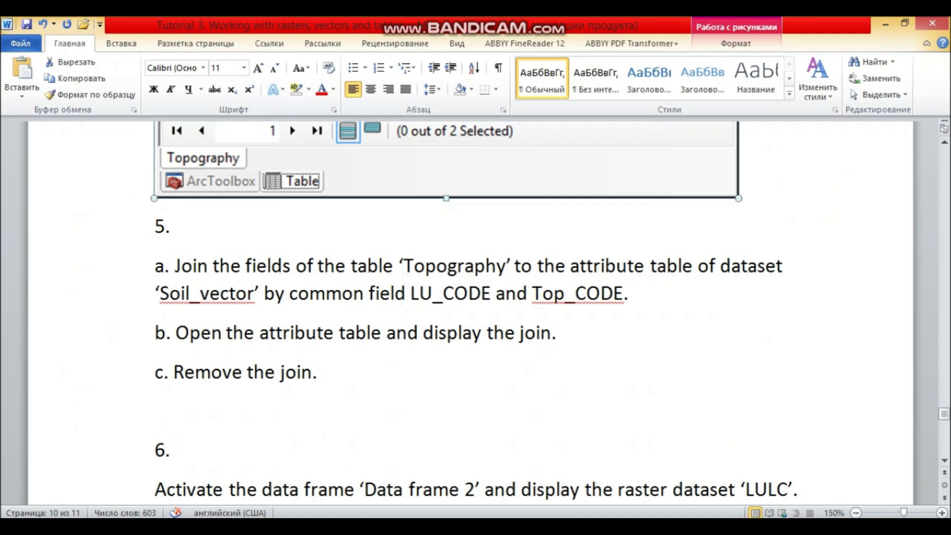
pyautogui.click(247, 294)
pyautogui.moveTo(253, 294); pyautogui.dragTo(200, 294)
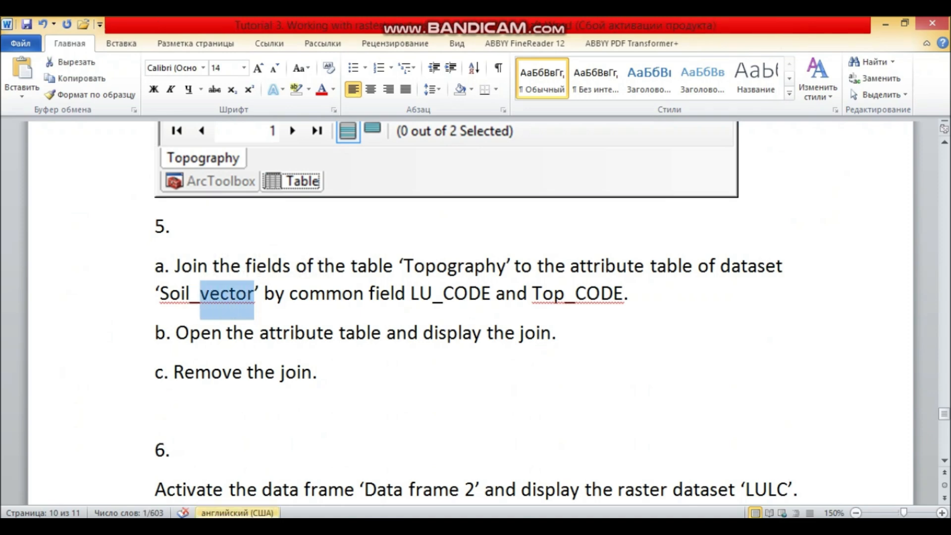
pyautogui.write('map')
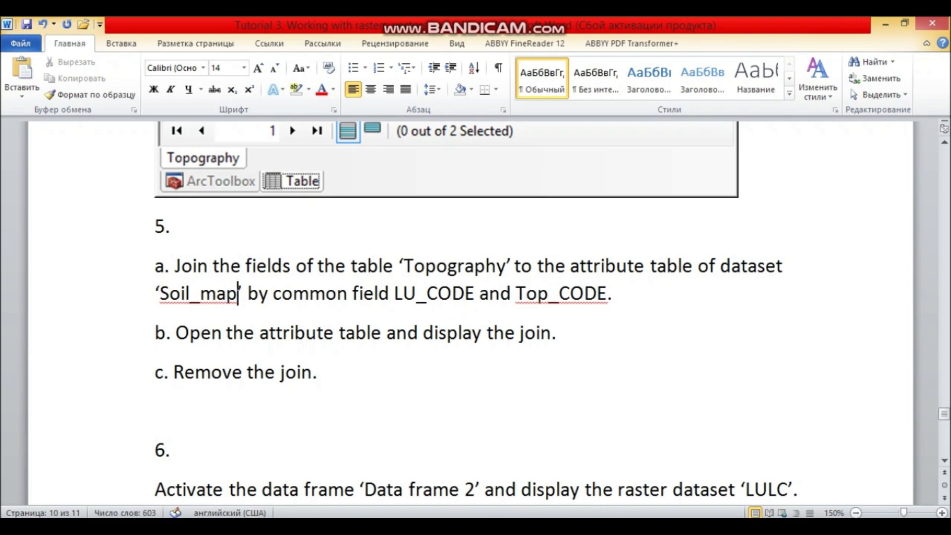
# Step: Switch to ArcMap and close the Table and Create Features windows
pyautogui.hotkey('alt', 'Tab')
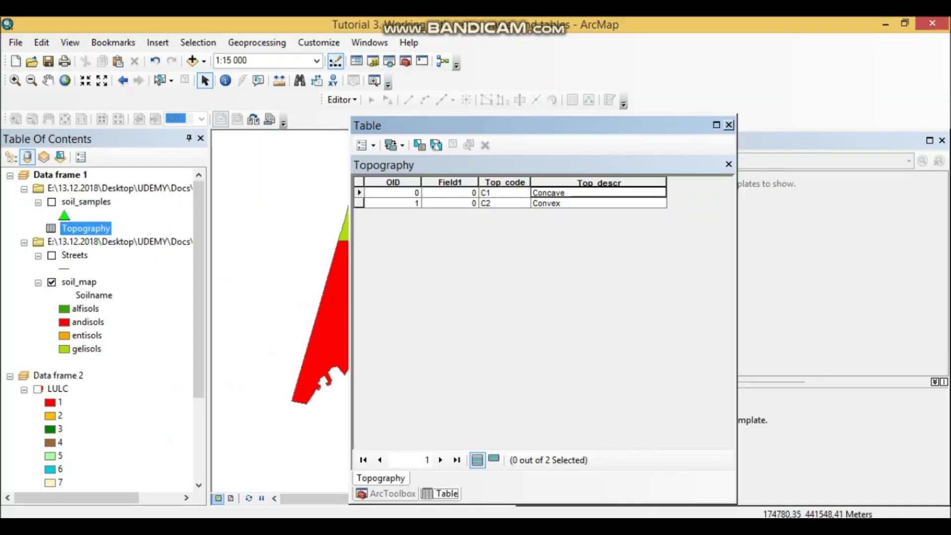
pyautogui.click(728, 125)
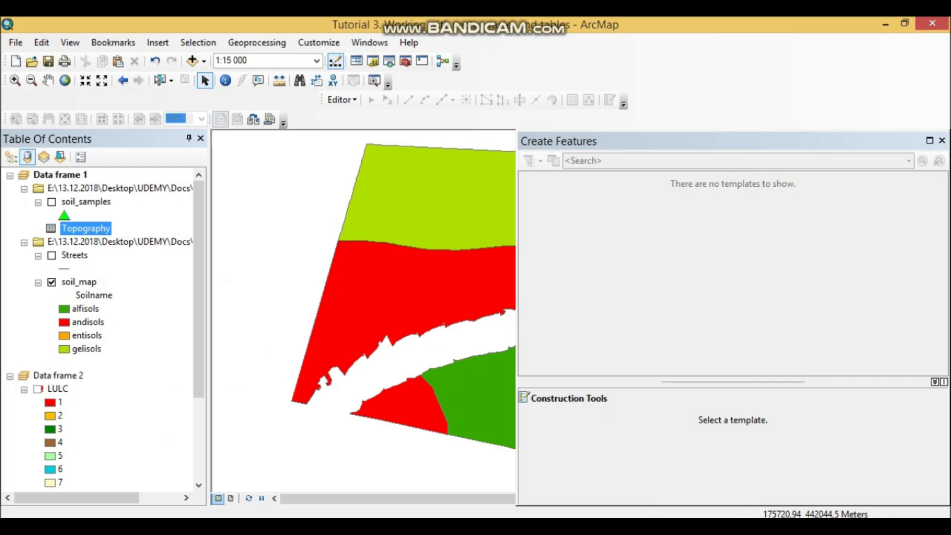
pyautogui.click(941, 140)
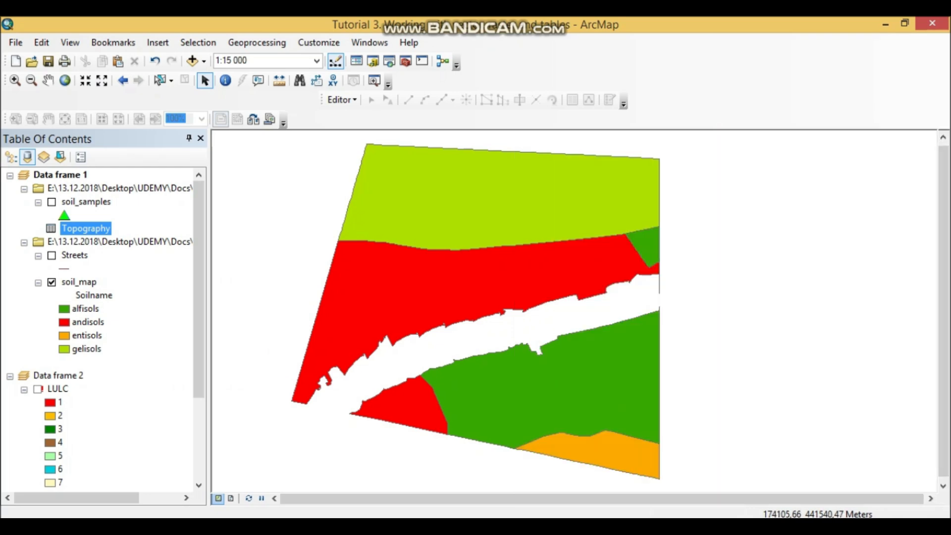
# Step: Open the Topography table to check its fields before the join, and close it
pyautogui.click(79, 282)
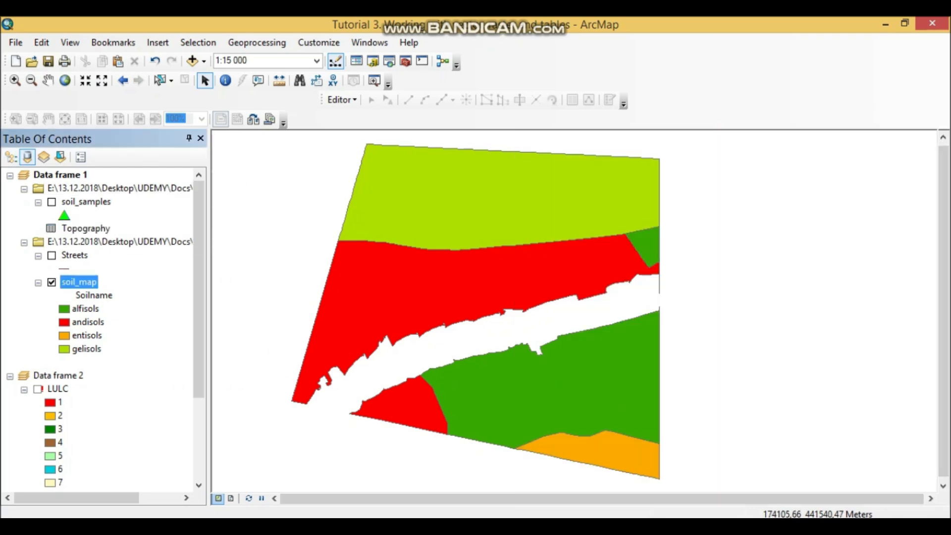
pyautogui.click(86, 228)
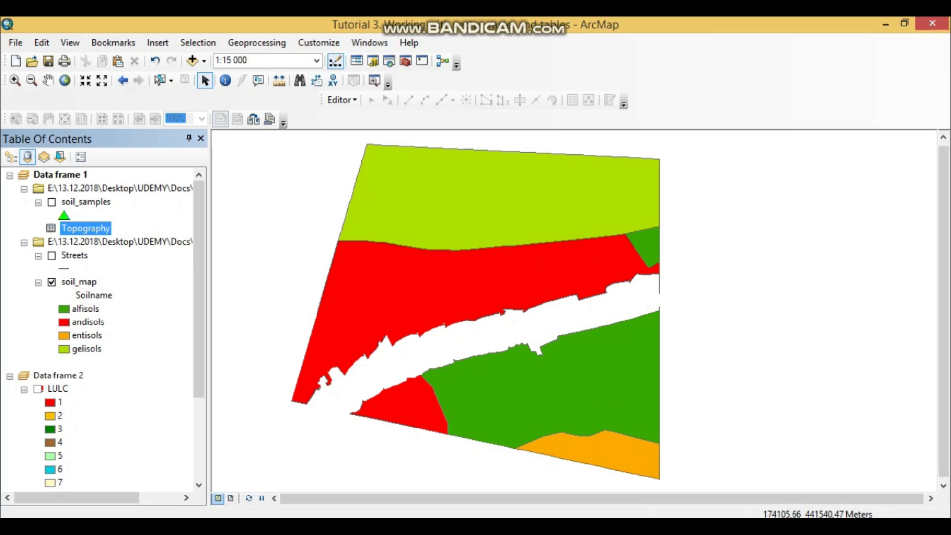
pyautogui.rightClick(84, 228)
pyautogui.click(119, 233)
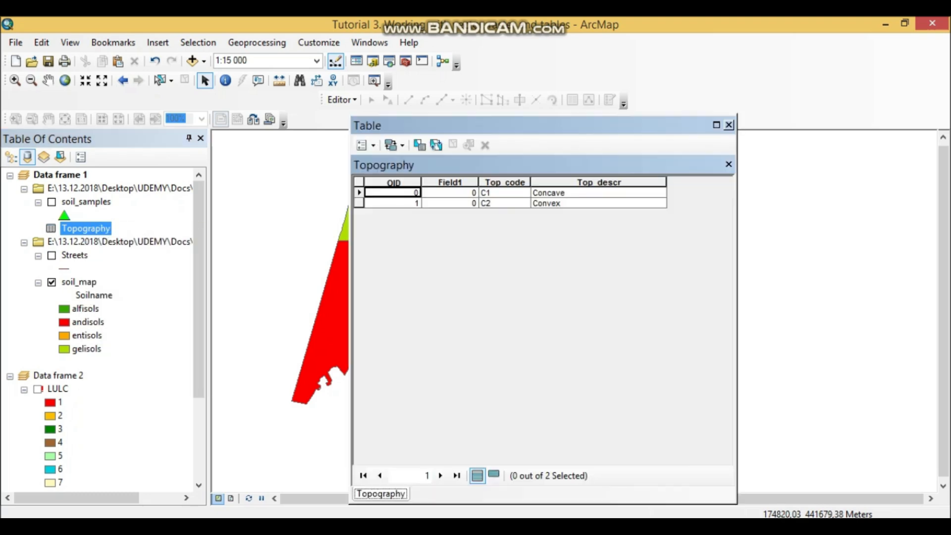
pyautogui.click(728, 125)
# Step: Open the soil_map attribute table, highlight the LU_Code field as the common join field, and close the table
pyautogui.click(79, 282)
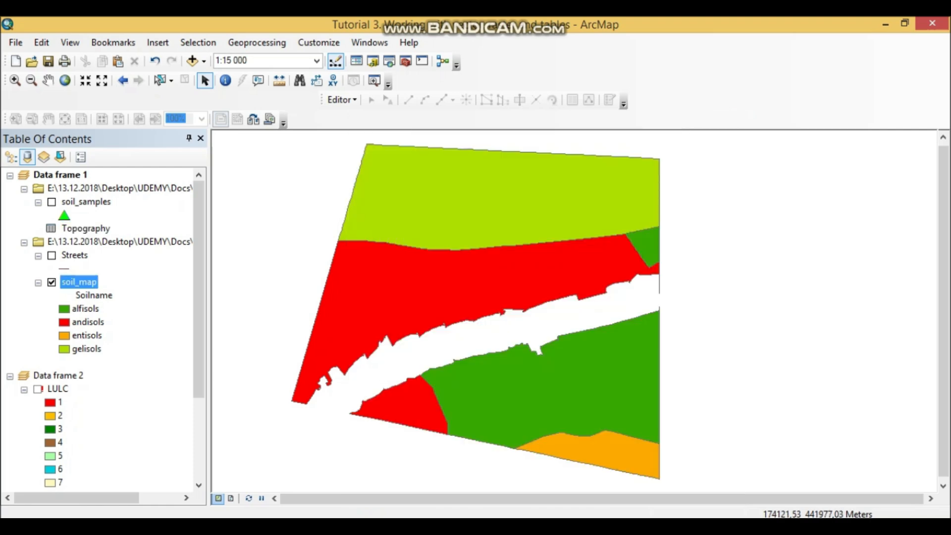
pyautogui.rightClick(79, 281)
pyautogui.click(147, 60)
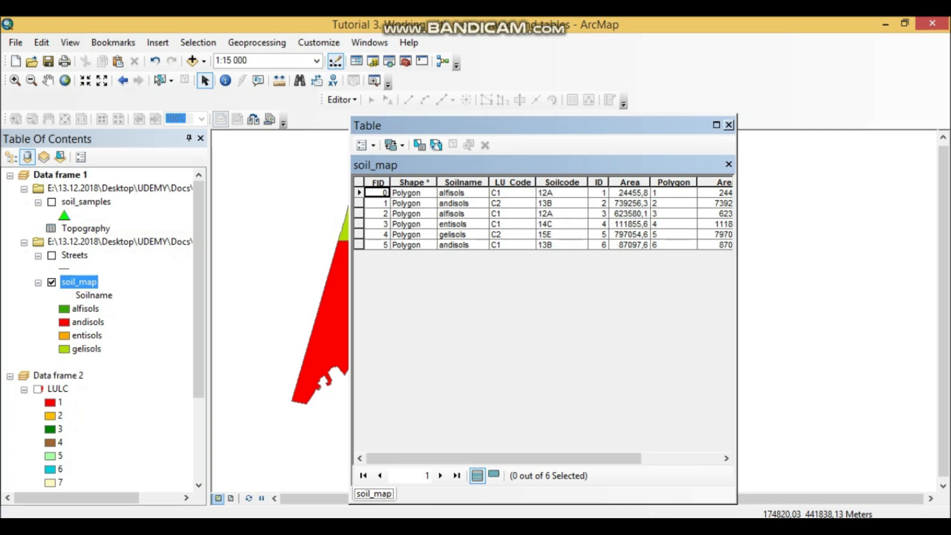
pyautogui.click(511, 182)
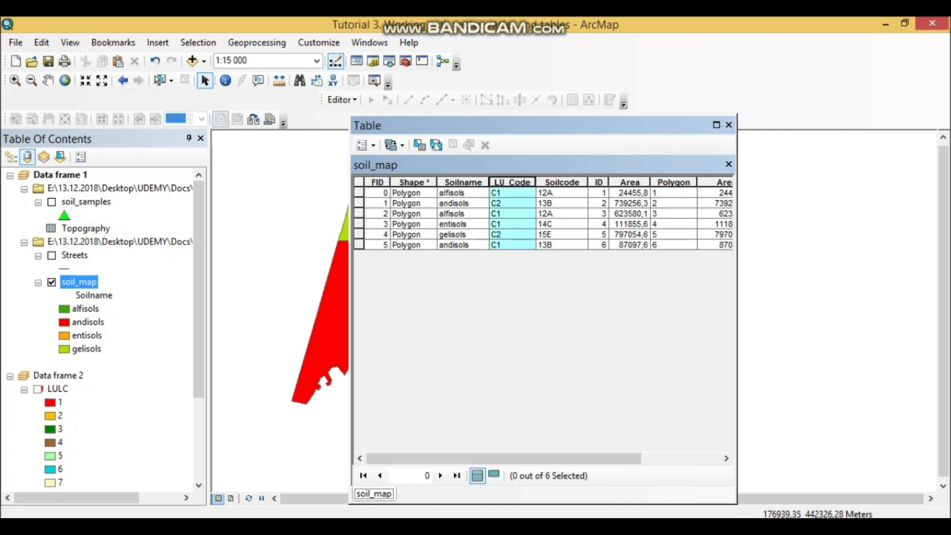
pyautogui.click(729, 124)
# Step: Compare the code values in the Topography table with those in the soil_map attribute table, closing each after viewing
pyautogui.rightClick(74, 228)
pyautogui.click(99, 236)
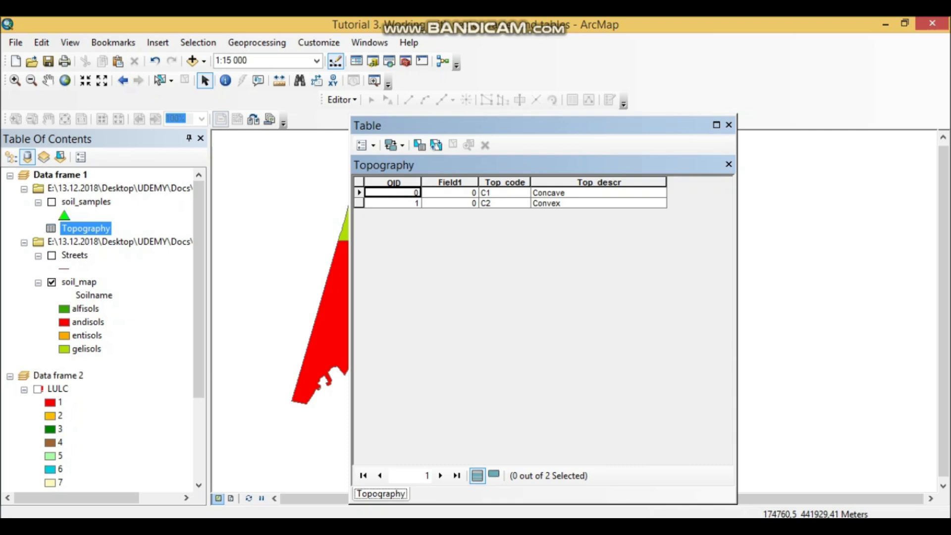
pyautogui.click(728, 125)
pyautogui.rightClick(72, 281)
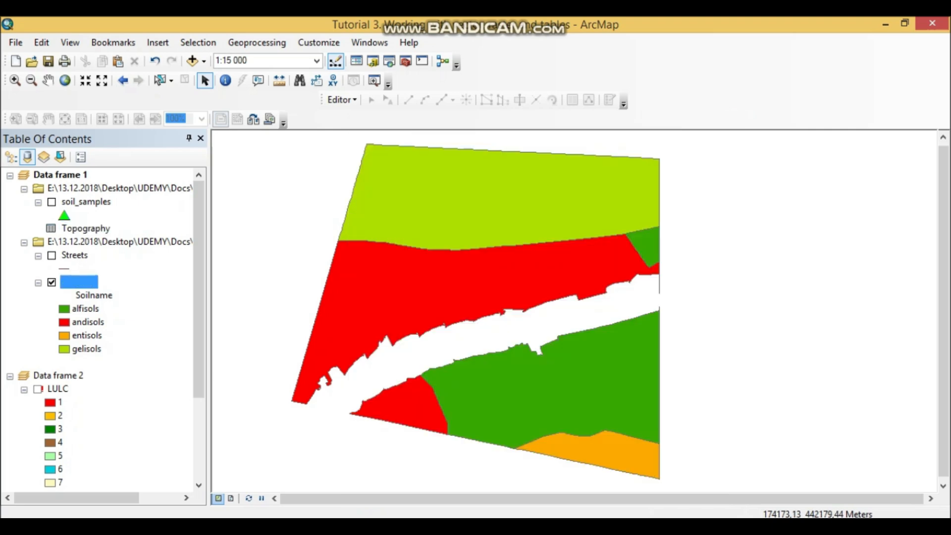
pyautogui.click(147, 60)
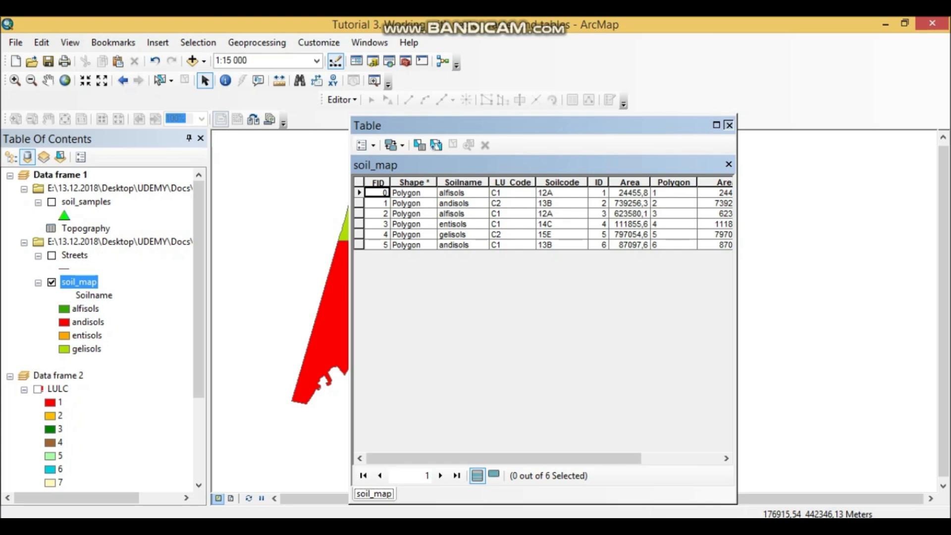
pyautogui.click(728, 125)
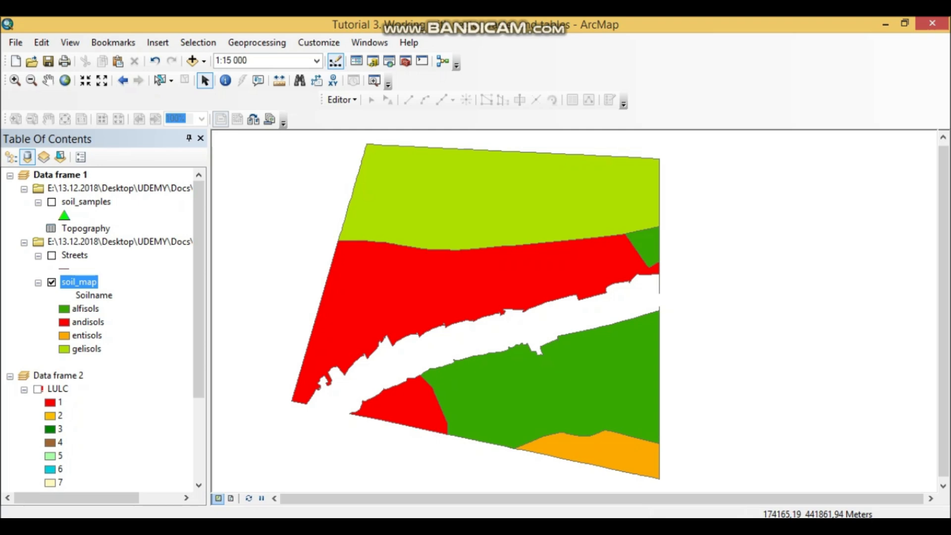
# Step: Open ArcToolbox, locate the Add Join tool in the Joins toolset, and narrow the floating toolbox window to uncover the map
pyautogui.rightClick(91, 282)
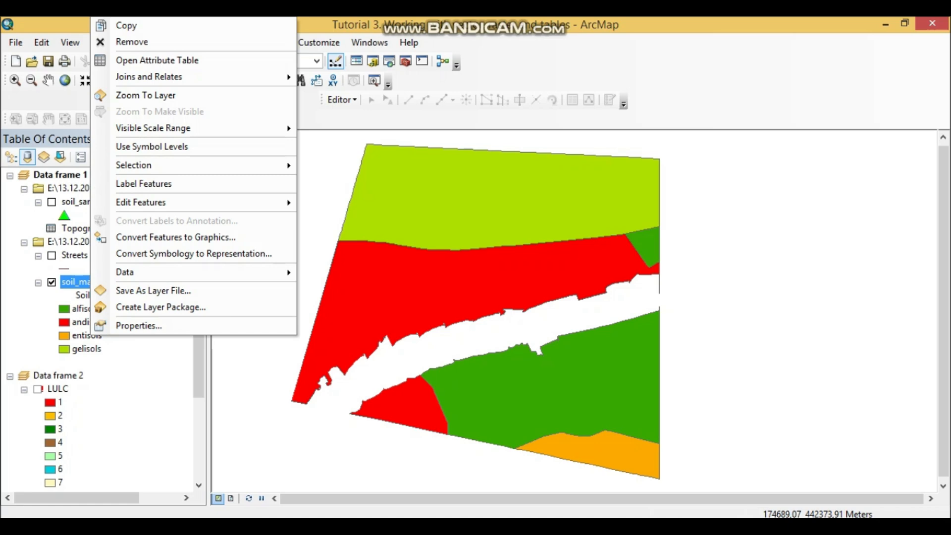
pyautogui.click(430, 81)
pyautogui.click(405, 61)
pyautogui.moveTo(495, 125); pyautogui.dragTo(693, 98)
pyautogui.scroll(-1, 737, 292)
pyautogui.scroll(1, 738, 292)
pyautogui.click(606, 169)
pyautogui.scroll(2, 606, 169)
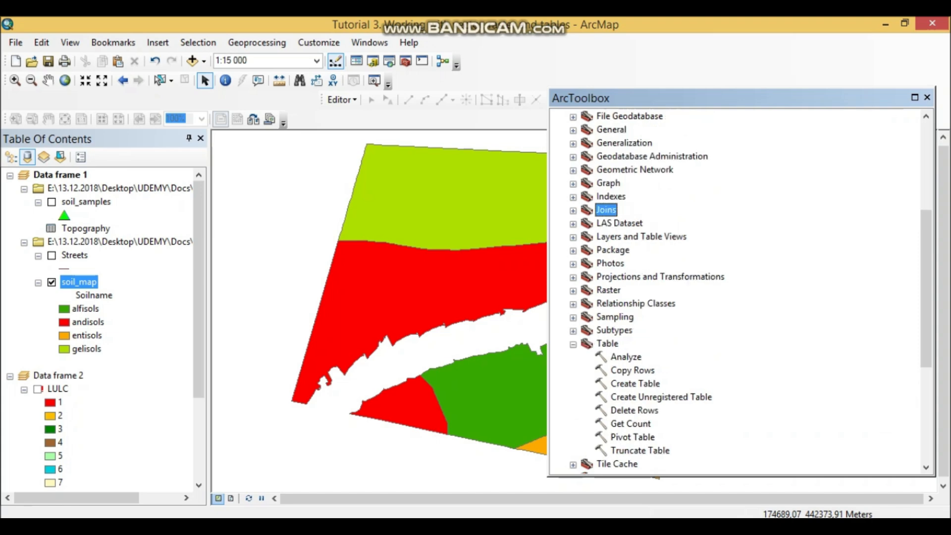
pyautogui.click(573, 251)
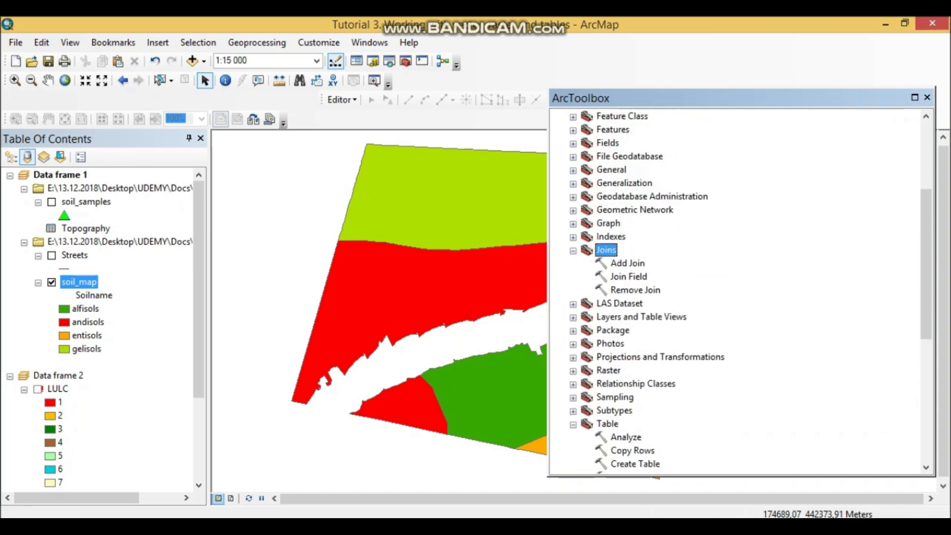
pyautogui.click(627, 263)
pyautogui.moveTo(548, 287); pyautogui.dragTo(727, 287)
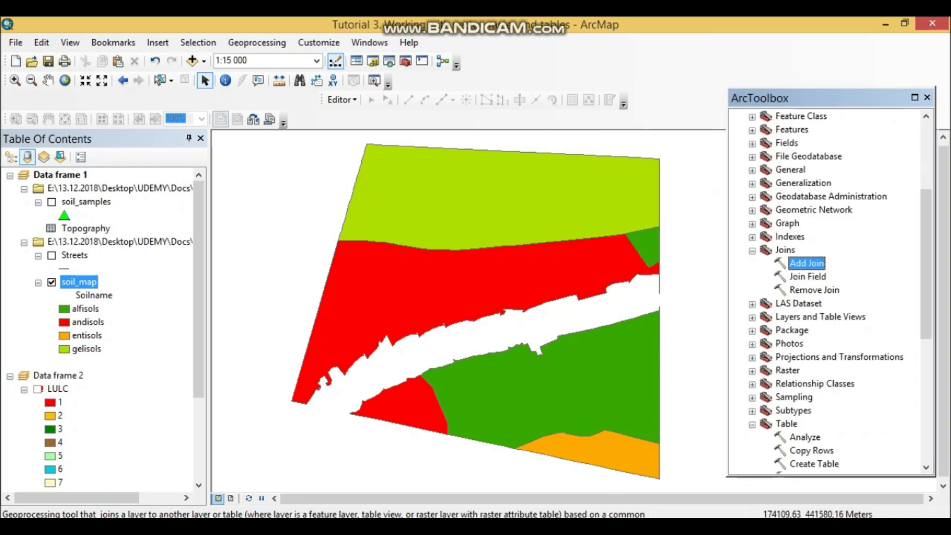
# Step: Set up an attribute join on the soil_map layer, linking its LU_Code field to Top_code in the Topography table
pyautogui.rightClick(94, 281)
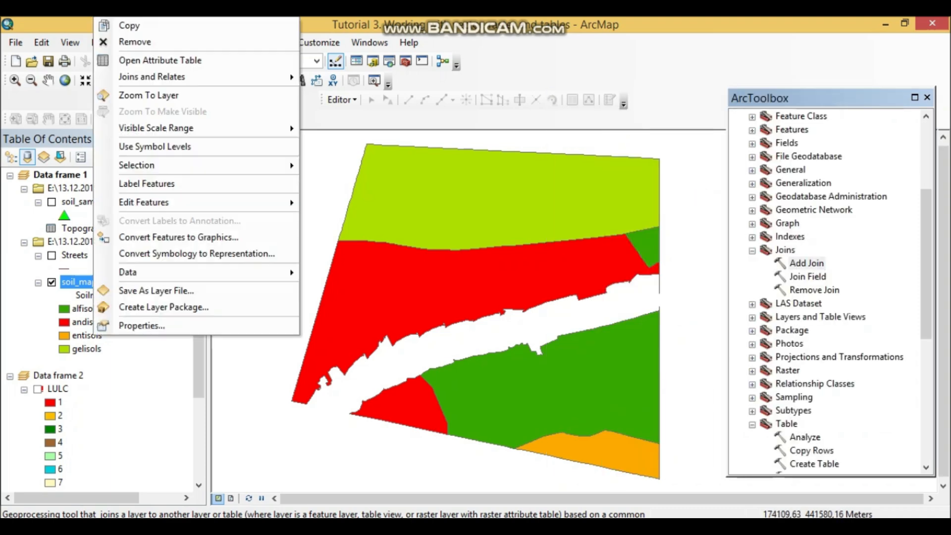
pyautogui.moveTo(198, 77)
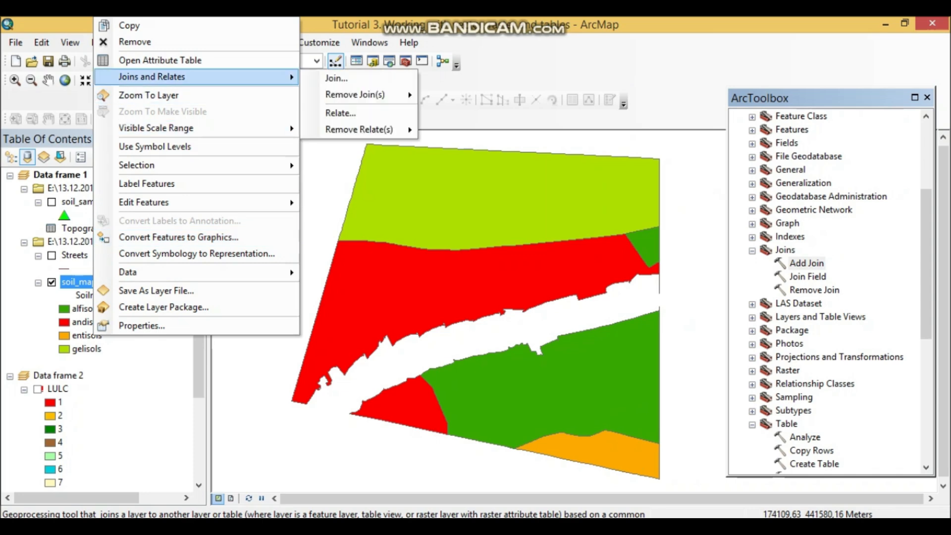
pyautogui.click(337, 78)
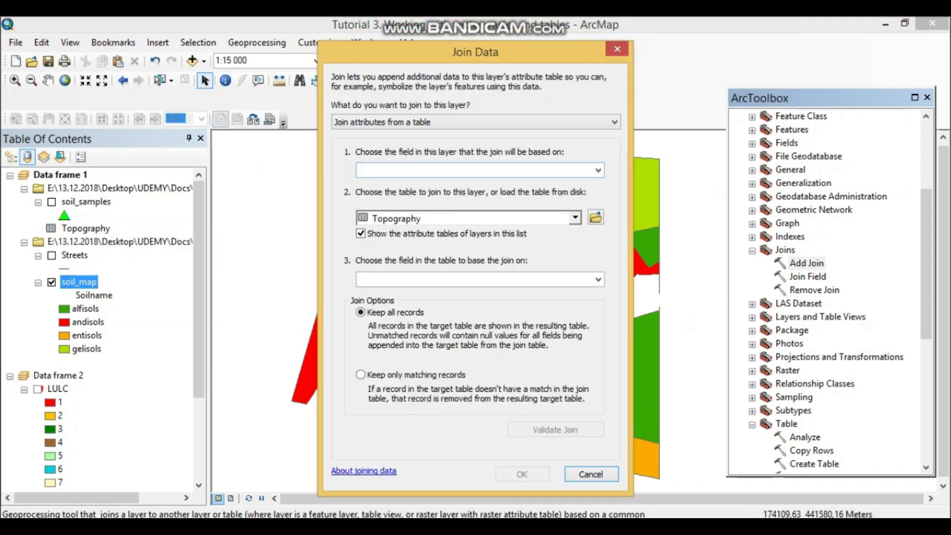
pyautogui.click(598, 170)
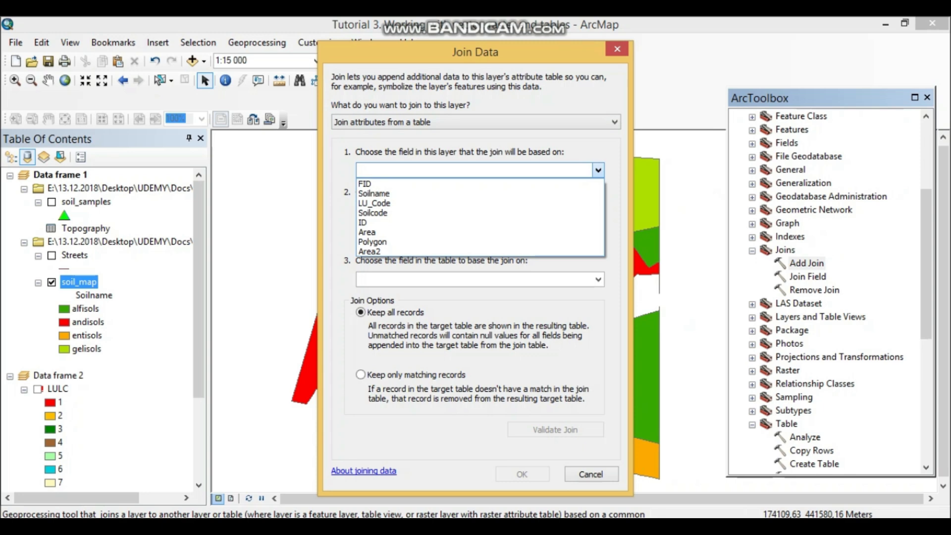
pyautogui.click(374, 203)
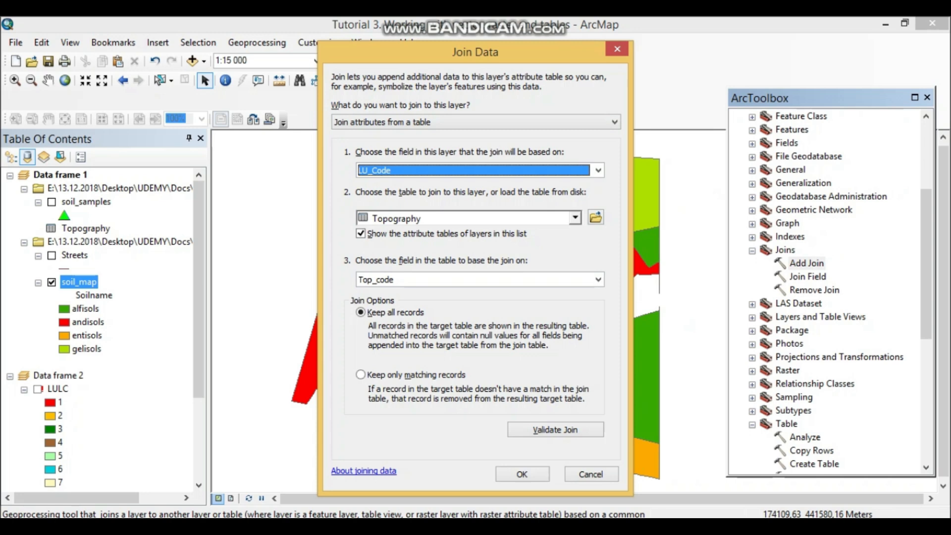
# Step: Switch to Word and paste the screenshot of the Join Data settings on a new line below task 5a
pyautogui.hotkey('alt', 'Tab')
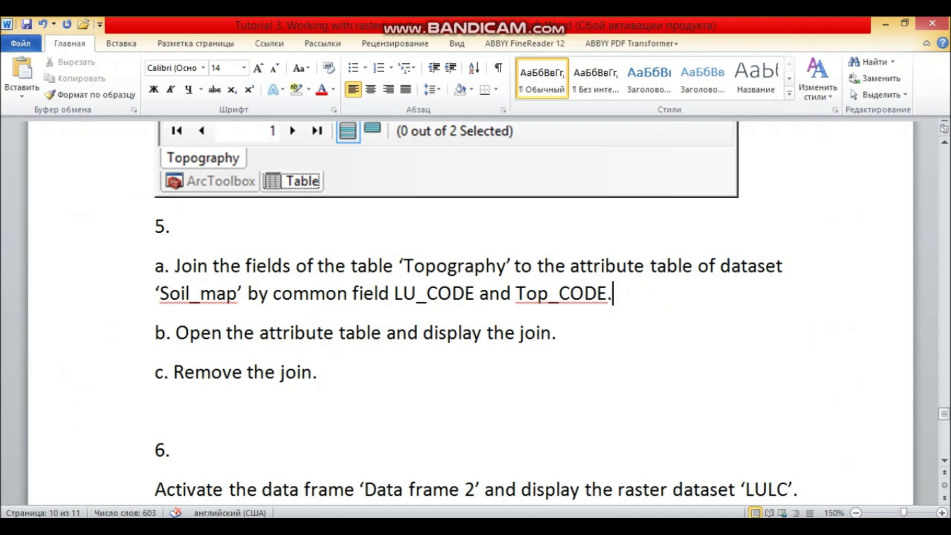
pyautogui.press('Return')
pyautogui.hotkey('ctrl', 'v')
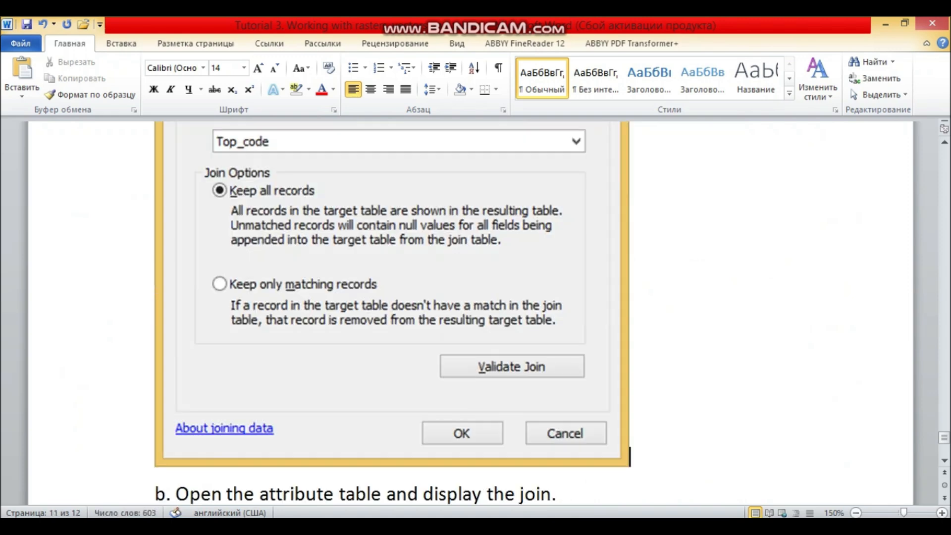
pyautogui.scroll(2, 391, 312)
# Step: Return to ArcMap and run the join with all records kept, creating an index for the join field
pyautogui.hotkey('alt', 'Tab')
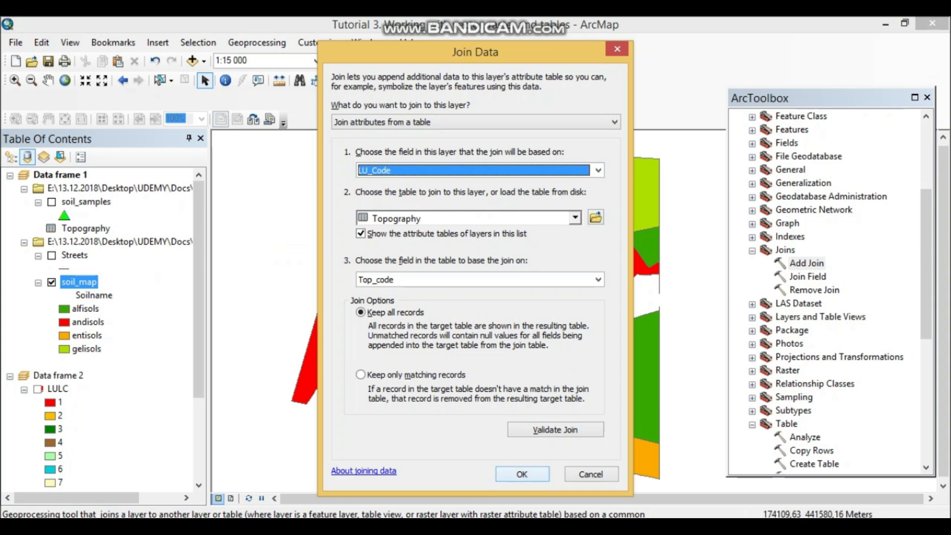
pyautogui.press('Return')
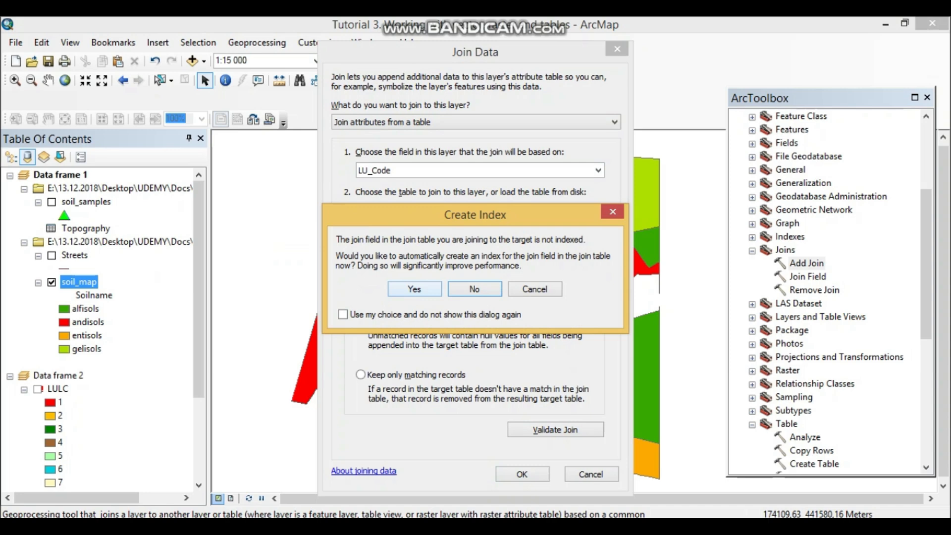
pyautogui.click(415, 289)
# Step: Open the soil_map attribute table, widen its window, highlight the joined Top_code and Top_descr columns, and clear the highlight
pyautogui.rightClick(89, 282)
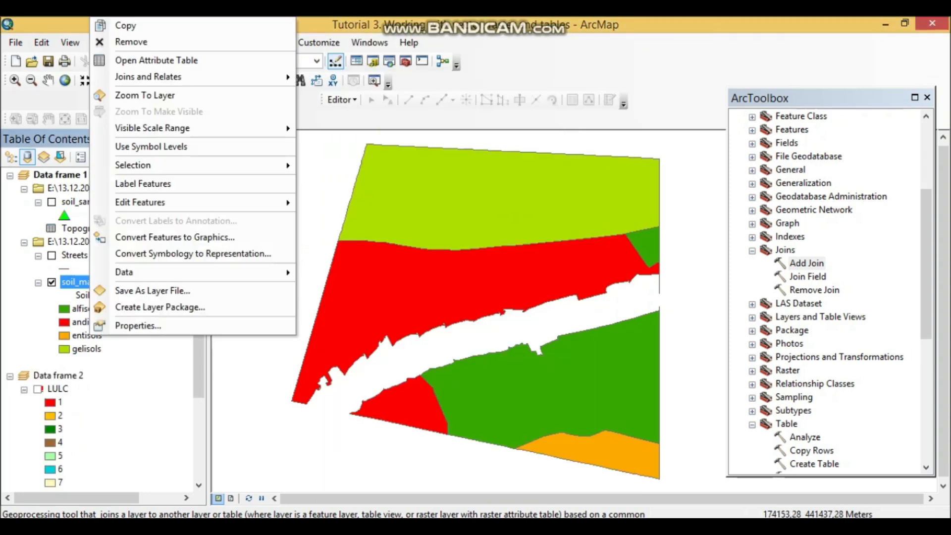
pyautogui.click(157, 60)
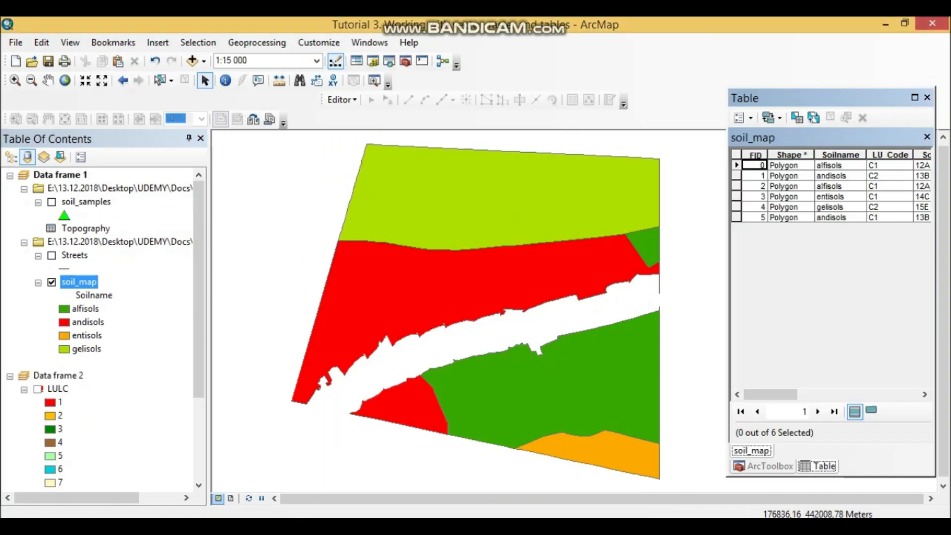
pyautogui.moveTo(727, 297); pyautogui.dragTo(240, 297)
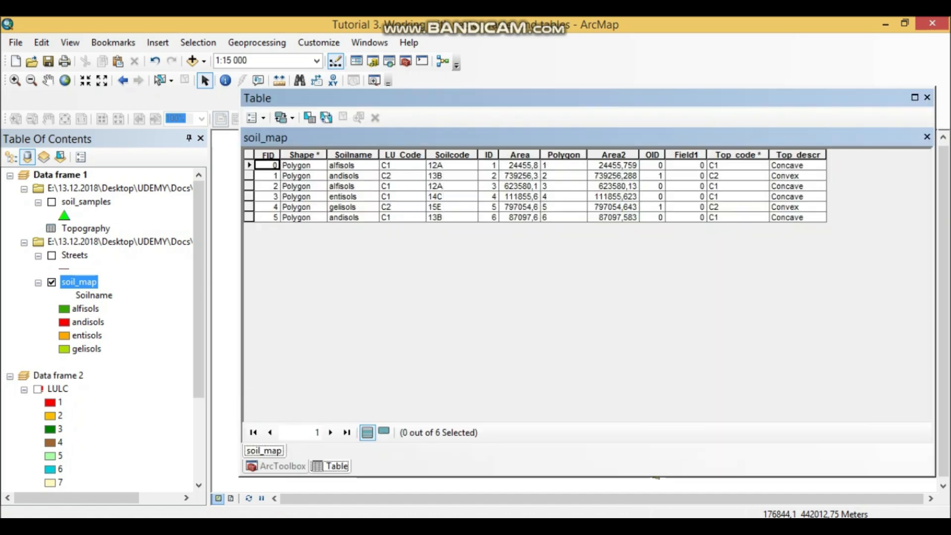
pyautogui.click(737, 155)
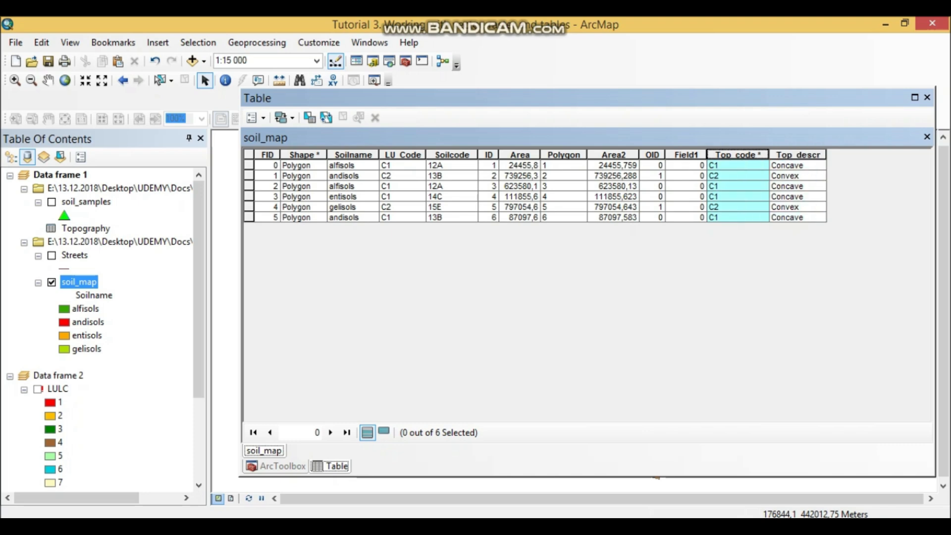
pyautogui.moveTo(796, 155); pyautogui.dragTo(742, 155)
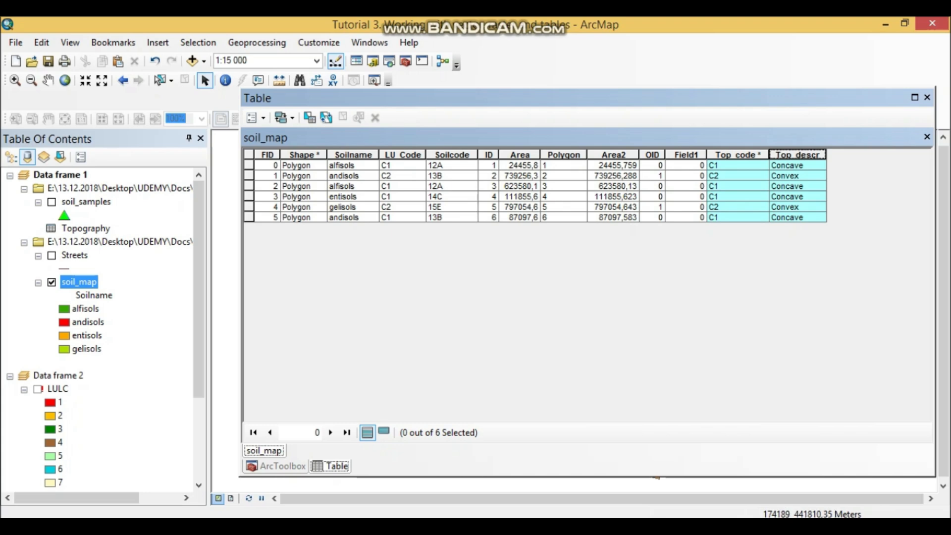
pyautogui.click(353, 217)
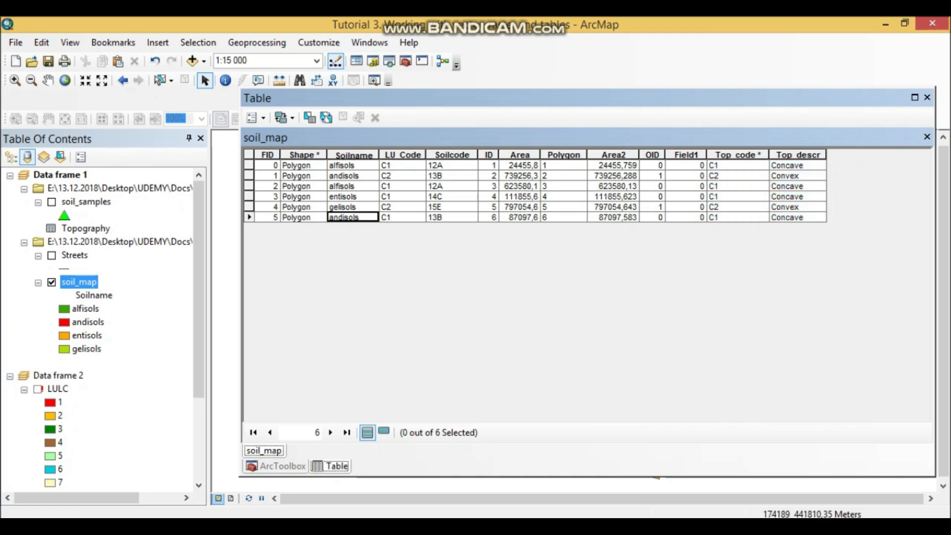
# Step: Switch to Word and paste the screenshot of the joined soil_map table on a new line below task 5b
pyautogui.hotkey('alt', 'Tab')
pyautogui.scroll(-6, 475, 297)
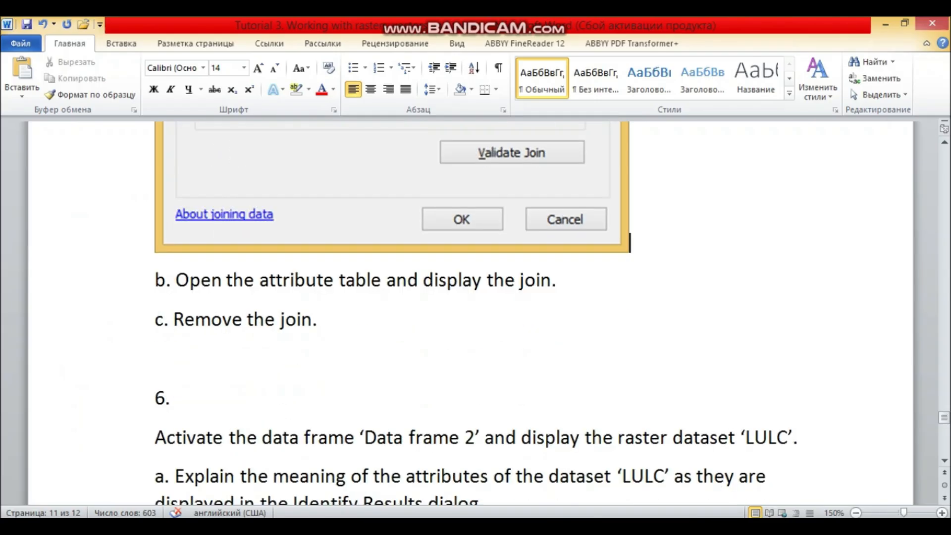
pyautogui.click(156, 320)
pyautogui.press('Return')
pyautogui.press('Up')
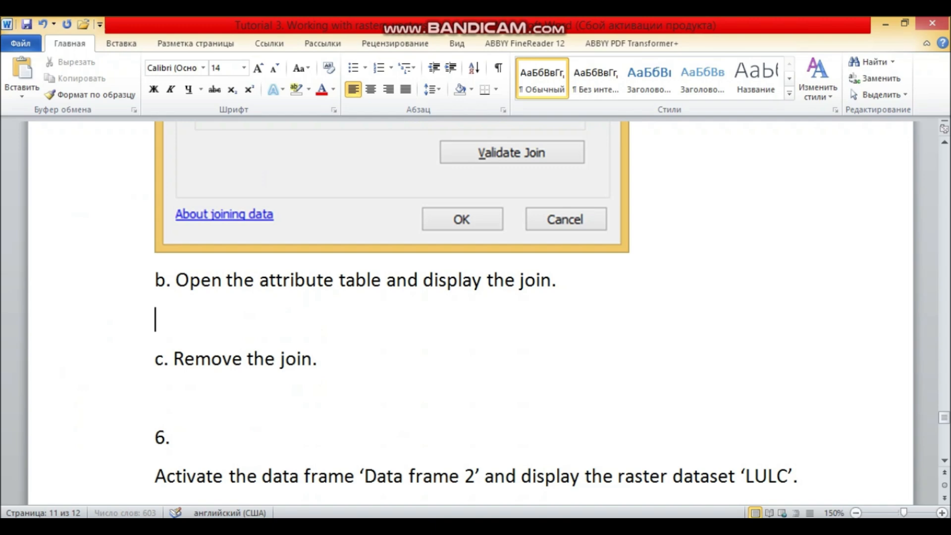
pyautogui.hotkey('ctrl', 'v')
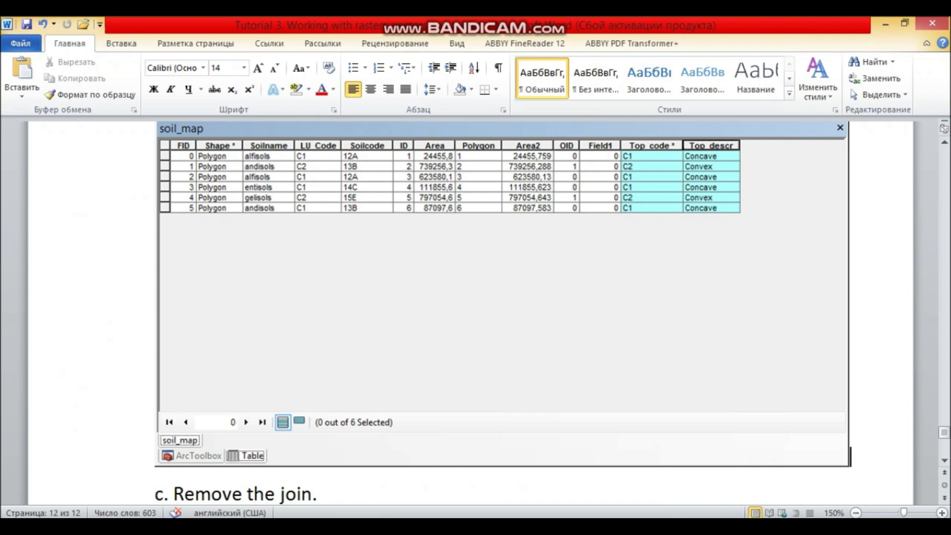
# Step: Return to ArcMap, close the attribute table, and remove all joins from the soil_map layer as task 5c asks
pyautogui.hotkey('alt', 'Tab')
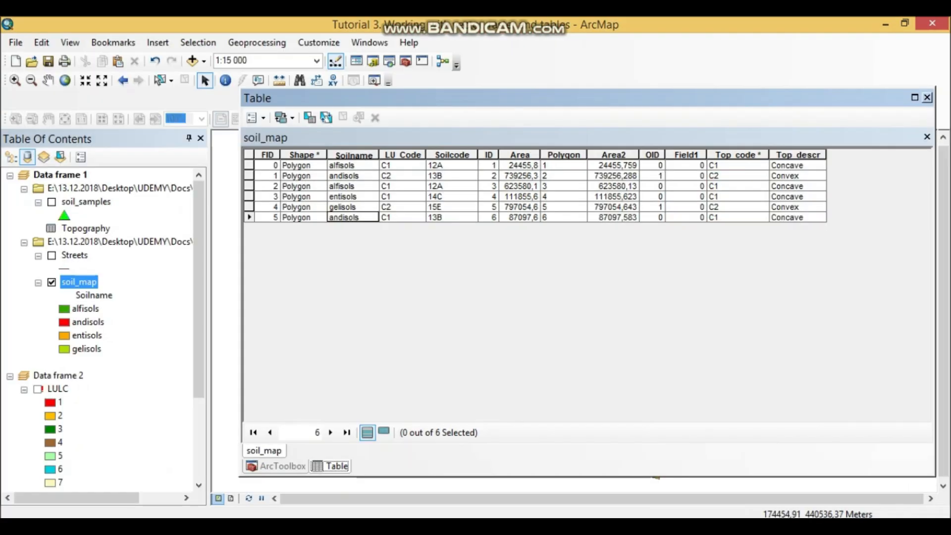
pyautogui.click(927, 98)
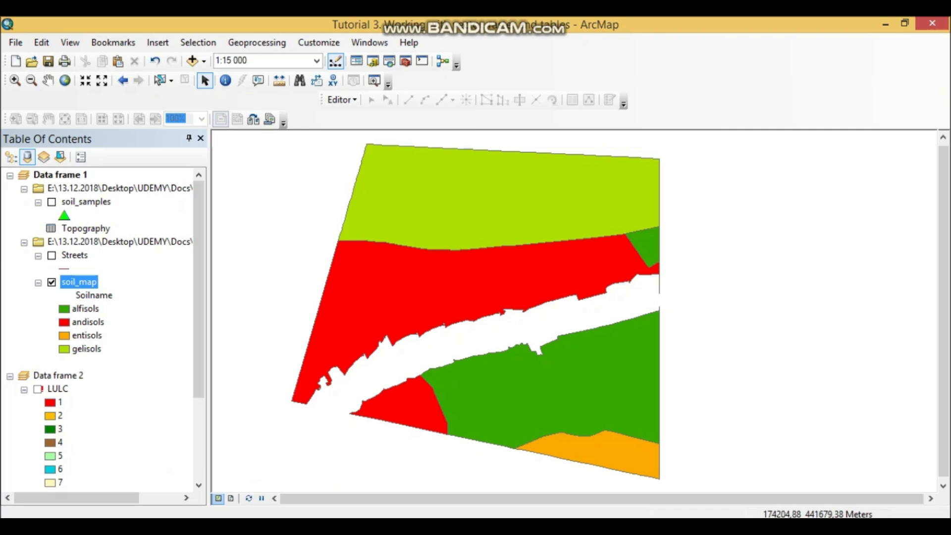
pyautogui.rightClick(85, 282)
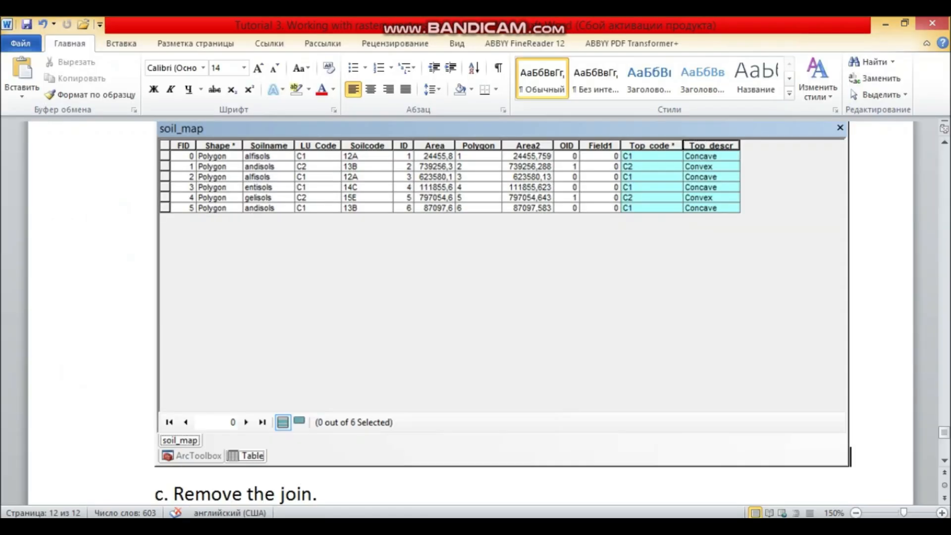
pyautogui.scroll(-5, 475, 298)
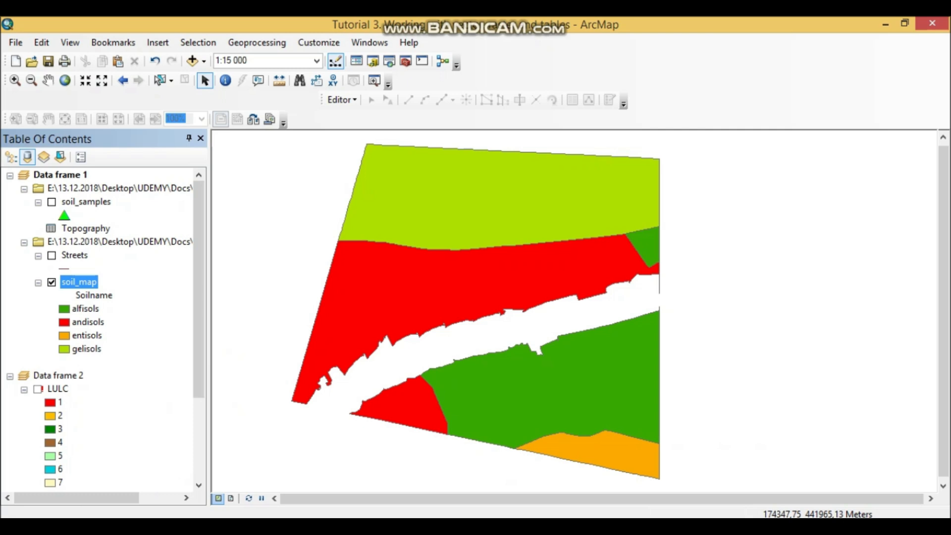
pyautogui.rightClick(81, 282)
pyautogui.moveTo(149, 77)
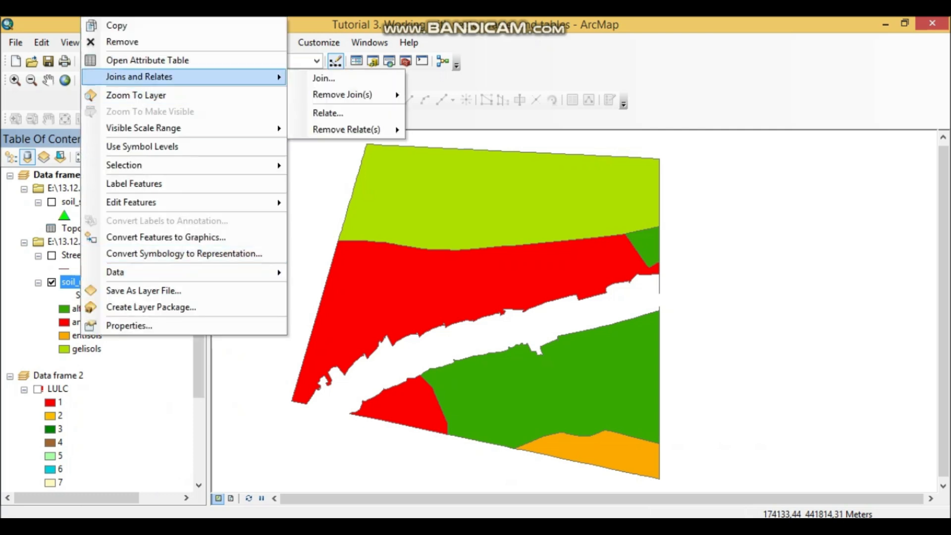
pyautogui.moveTo(342, 94)
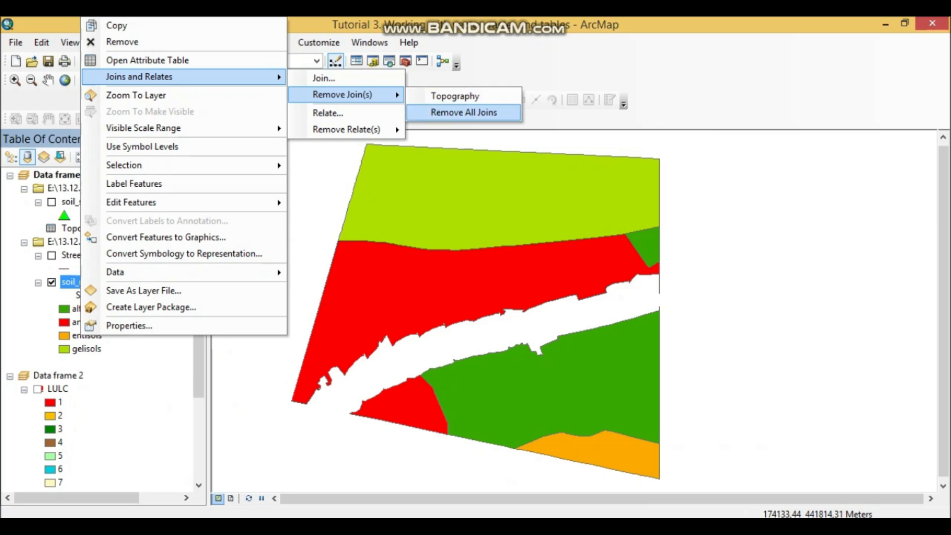
pyautogui.click(463, 113)
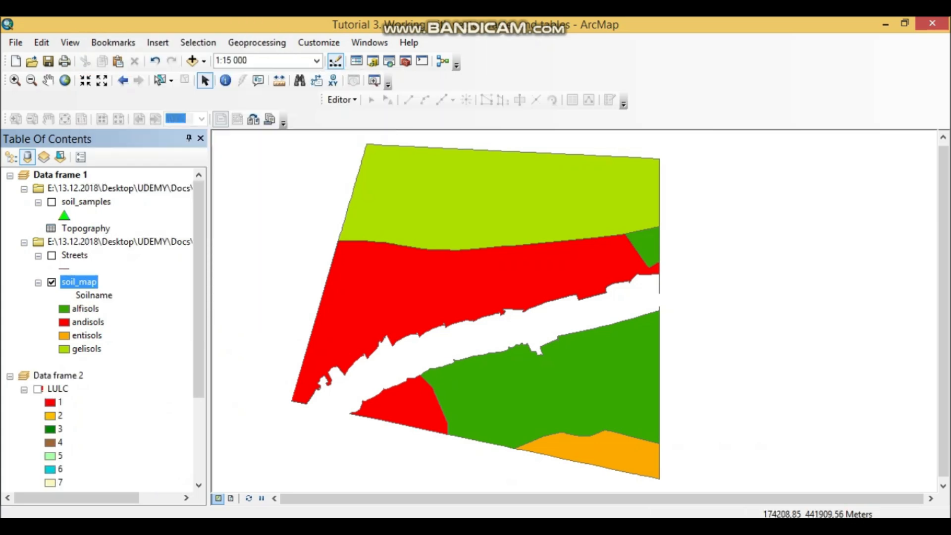
# Step: Open the soil_map attribute table to check its fields after the join removal
pyautogui.rightClick(81, 282)
pyautogui.click(144, 60)
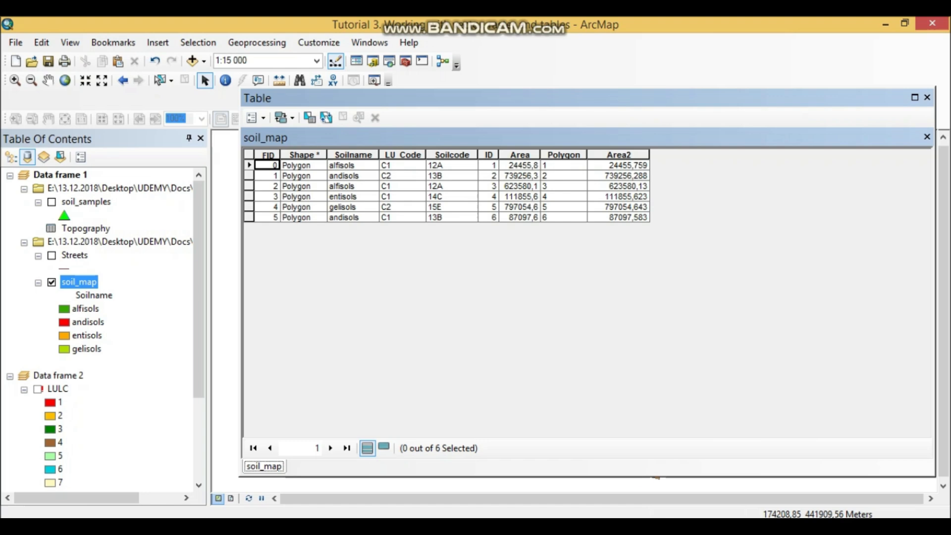